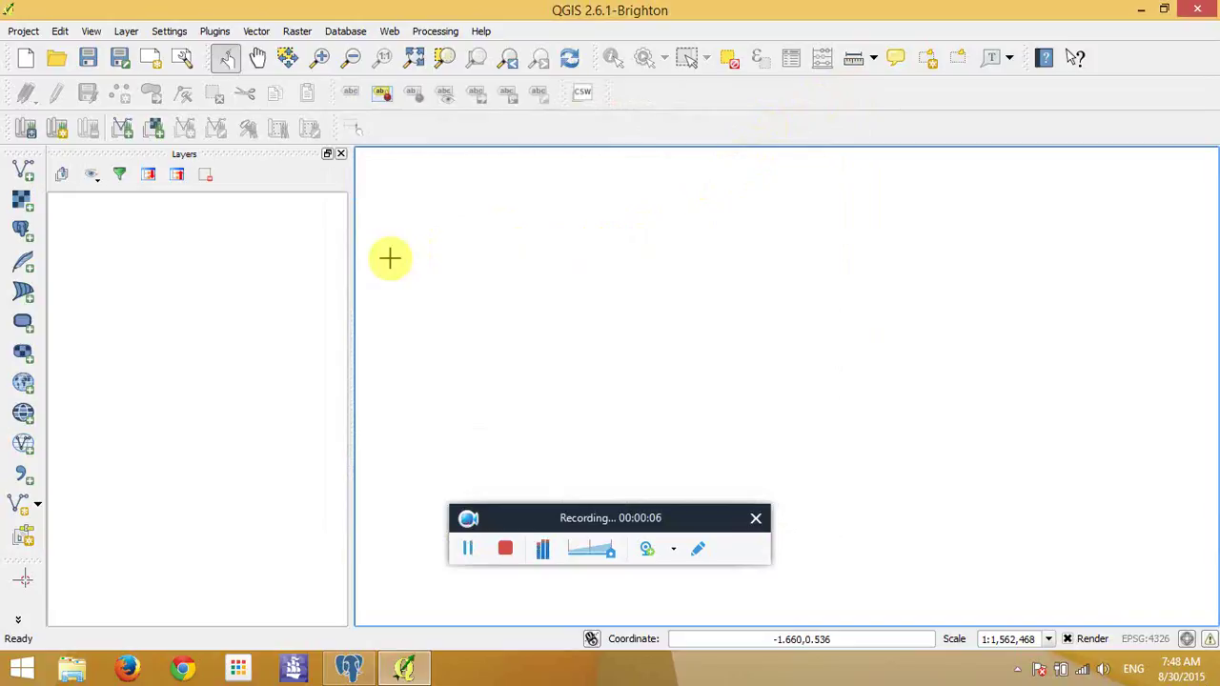
- Open the Add PostGIS Table(s) dialog from the toolbar, moving the pgAdmin III window aside
{"action": "left_click", "coordinate": [355, 670]}
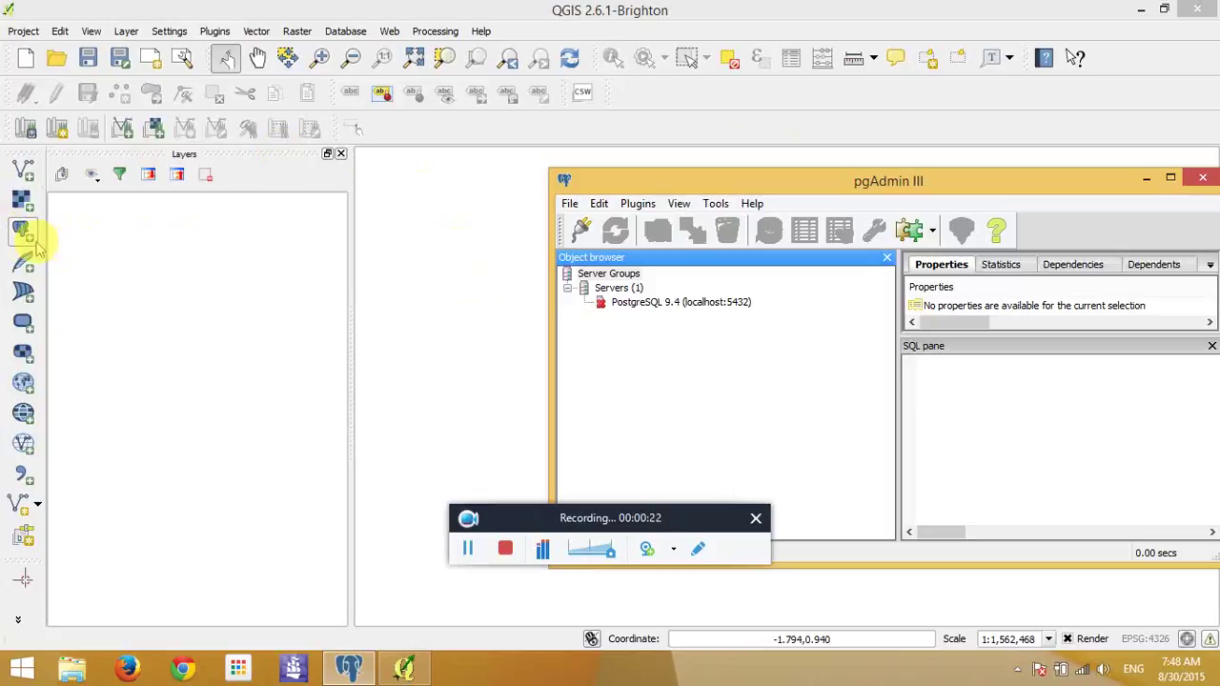
{"action": "left_click", "coordinate": [23, 232]}
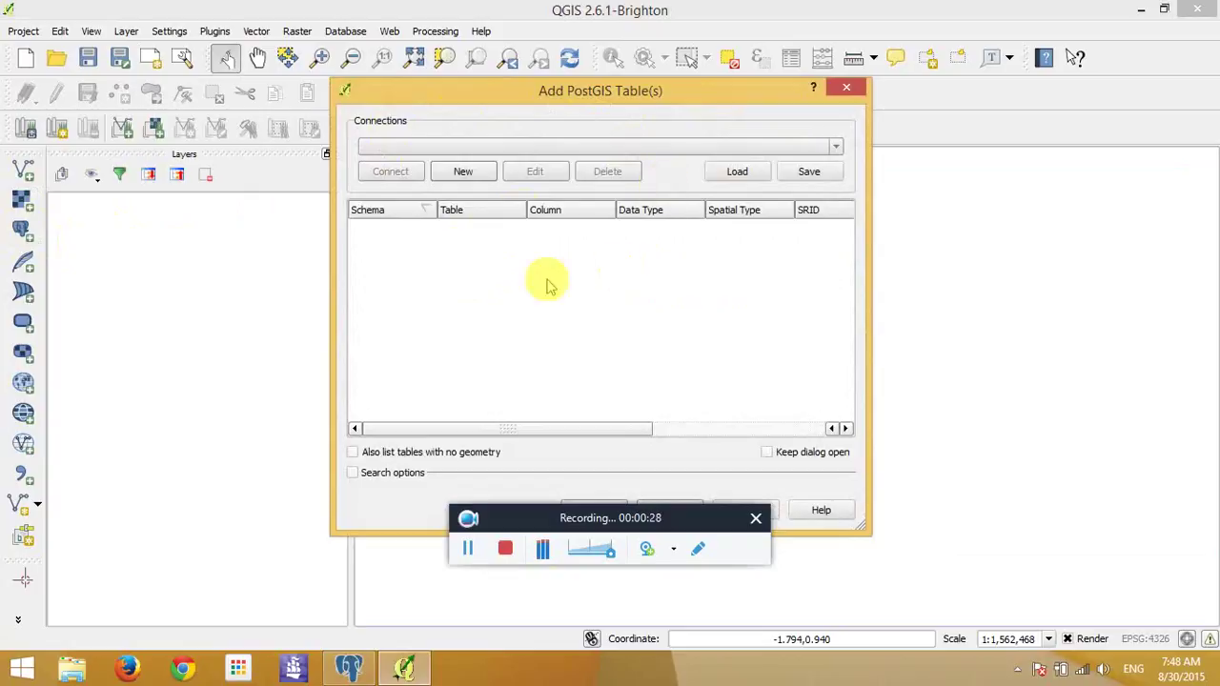
{"action": "left_click", "coordinate": [349, 668]}
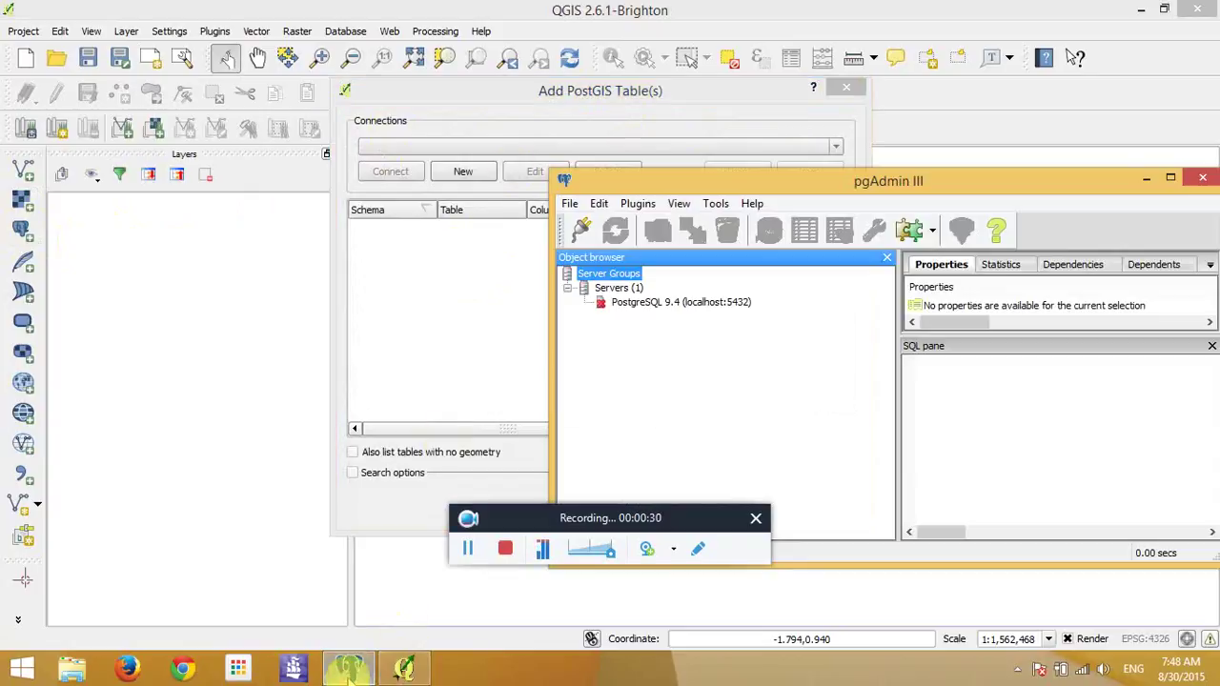
{"action": "left_click_drag", "start_coordinate": [937, 190], "coordinate": [918, 365]}
{"action": "left_click", "coordinate": [464, 245]}
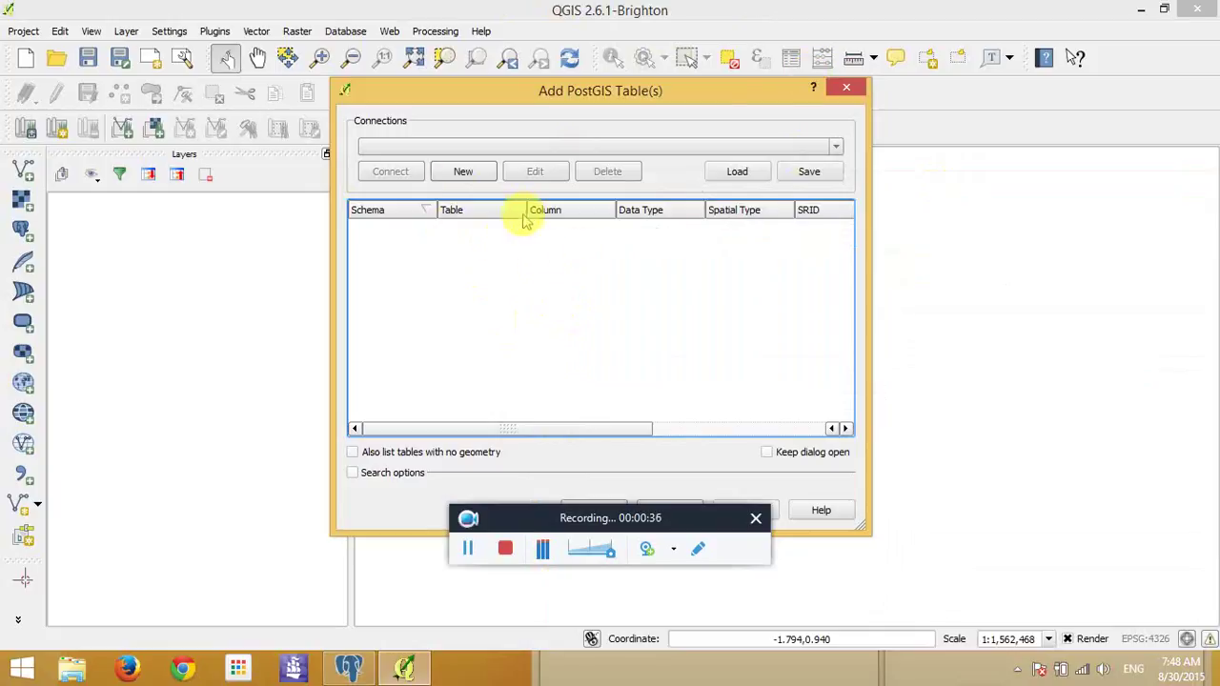
- Start a new PostGIS connection named 'Everything' with host localhost and port 5432
{"action": "left_click", "coordinate": [463, 173]}
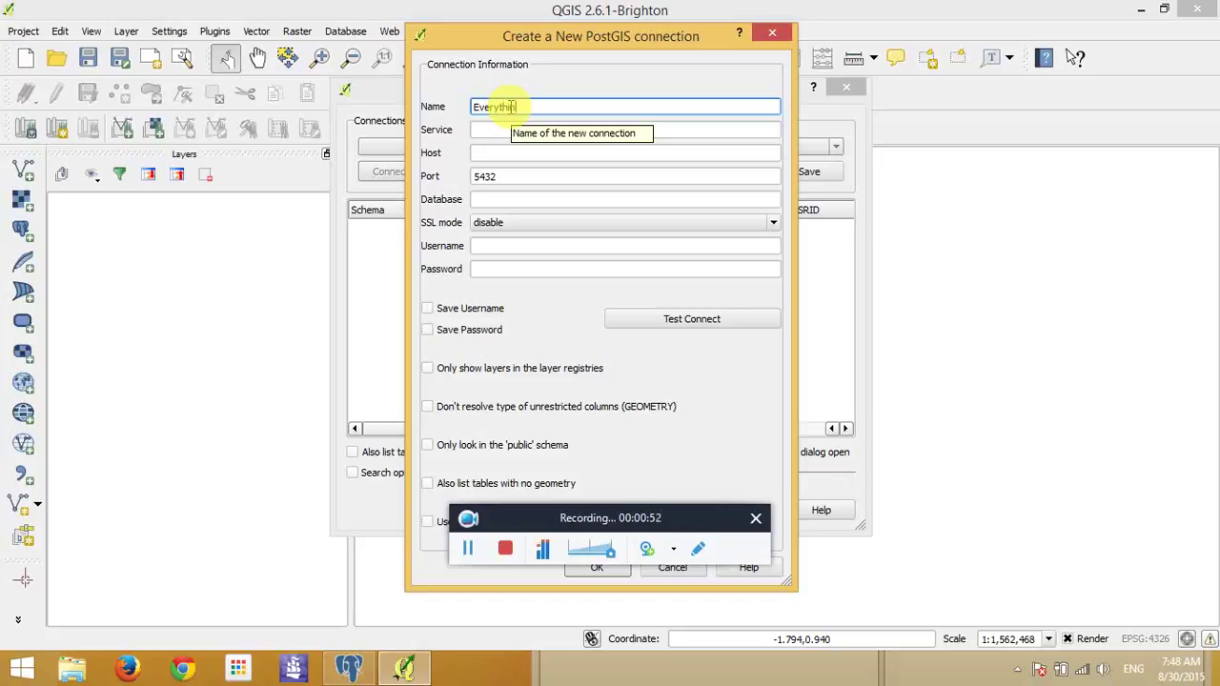
{"action": "left_click", "coordinate": [520, 124]}
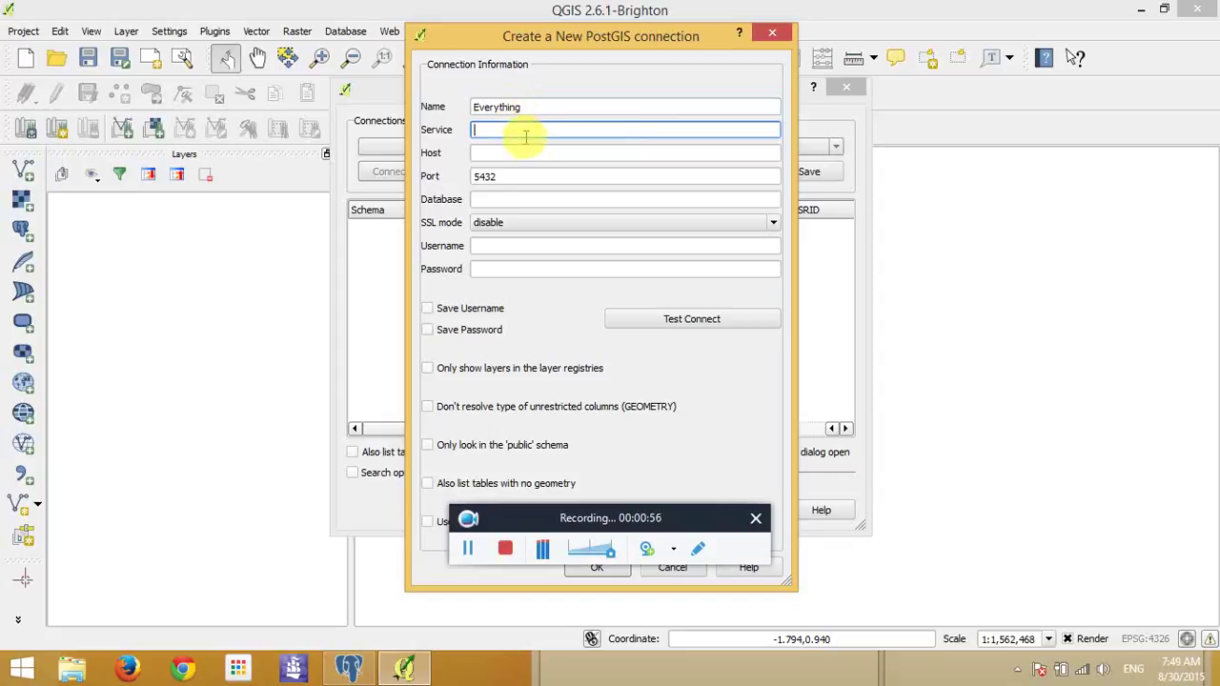
{"action": "left_click", "coordinate": [535, 151]}
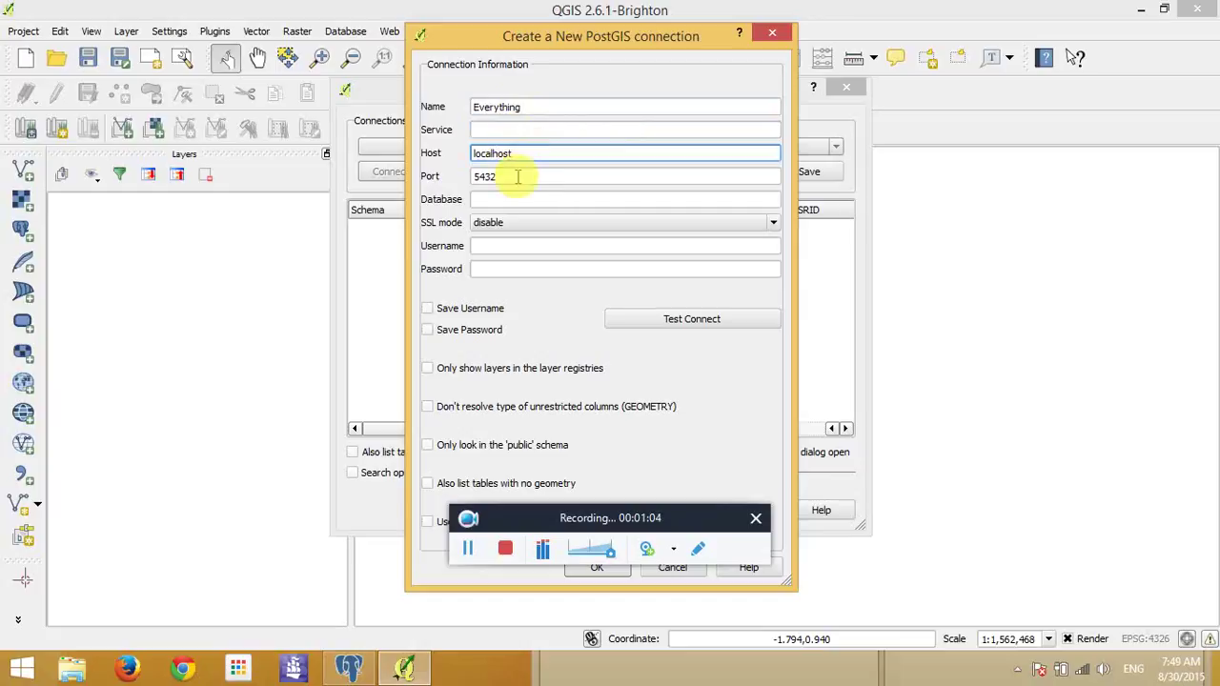
{"action": "left_click", "coordinate": [526, 196]}
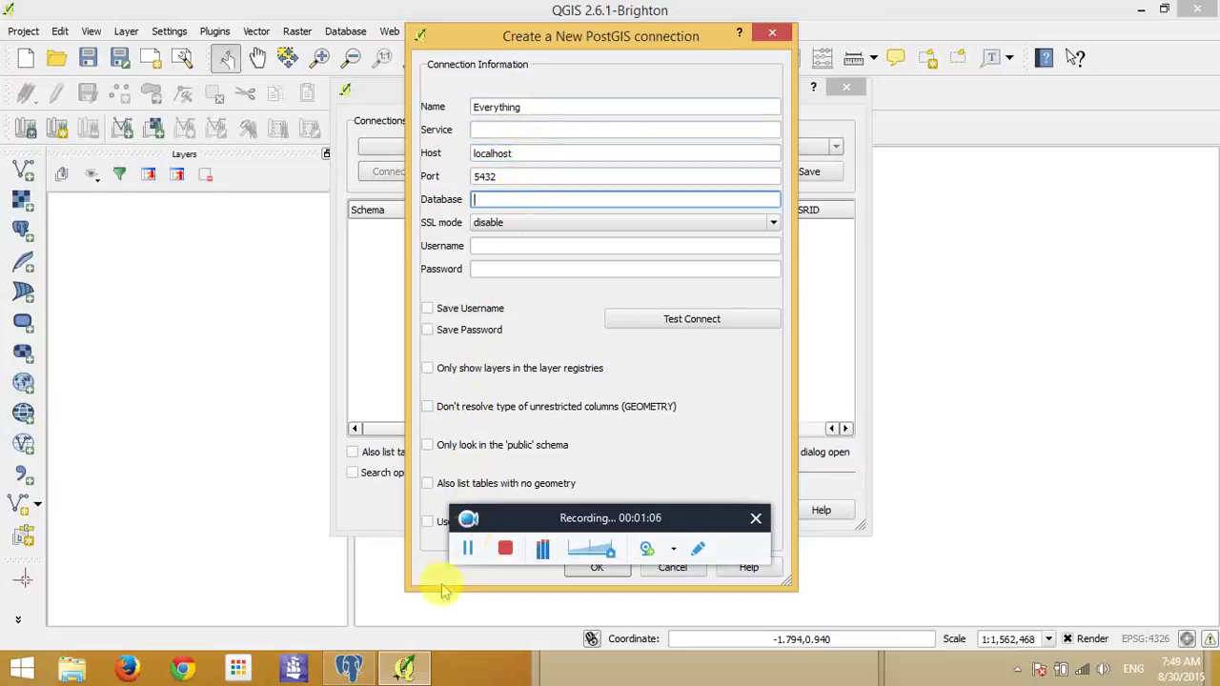
- In pgAdmin III, connect to the PostgreSQL 9.4 server by entering the server password
{"action": "left_click", "coordinate": [350, 667]}
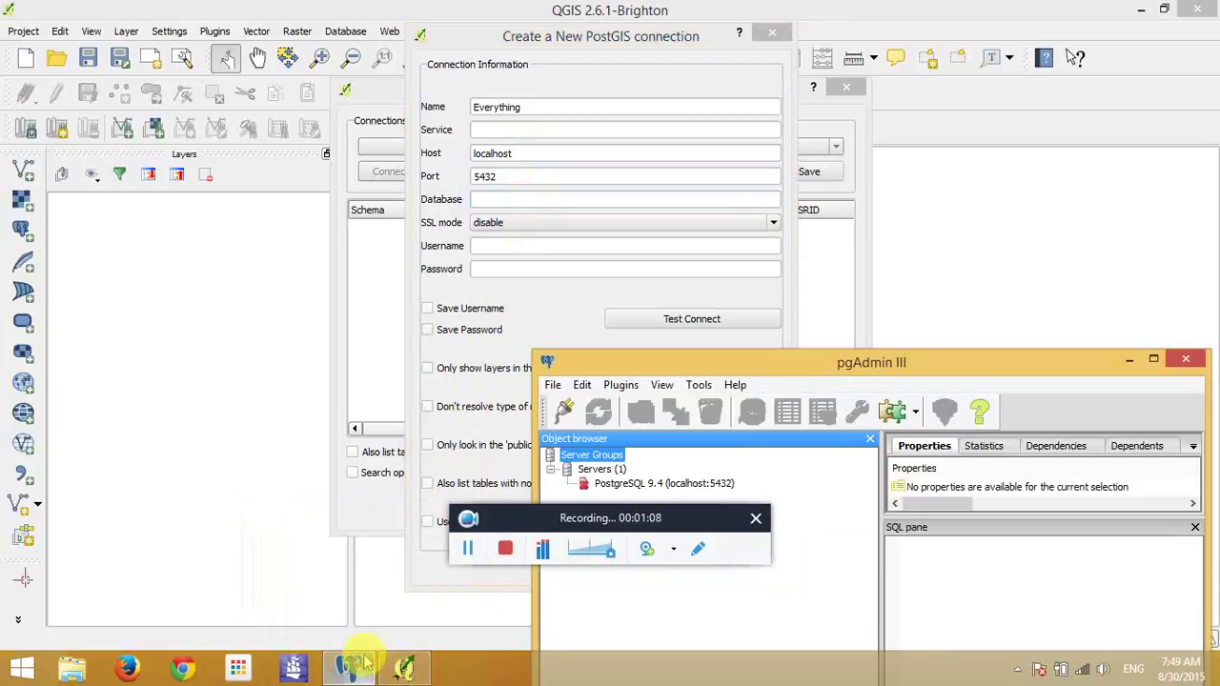
{"action": "left_click_drag", "start_coordinate": [722, 355], "coordinate": [779, 278]}
{"action": "double_click", "coordinate": [688, 407]}
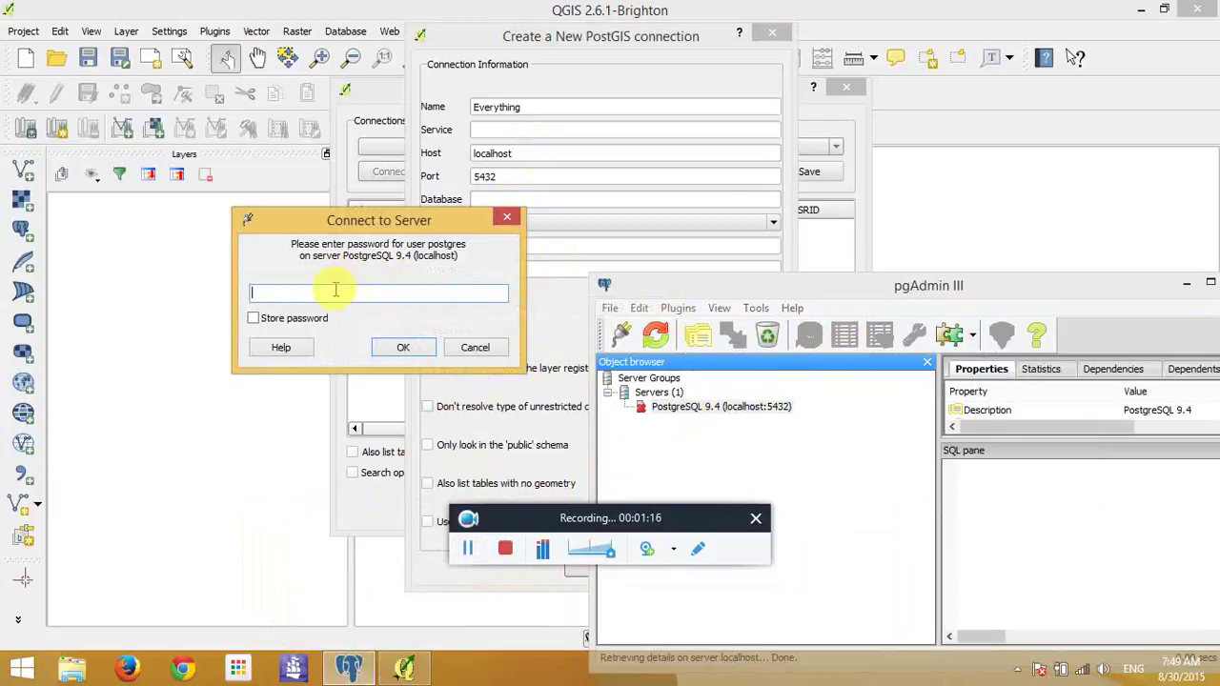
{"action": "type", "text": "pass"}
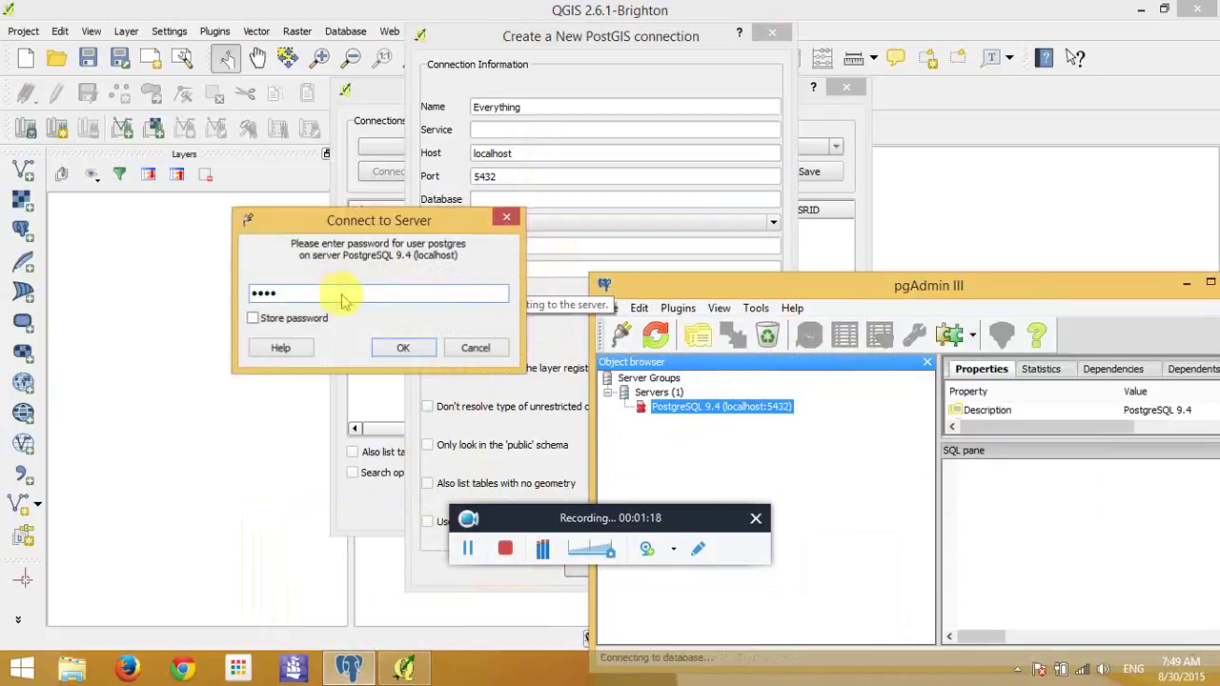
{"action": "key", "text": "Return"}
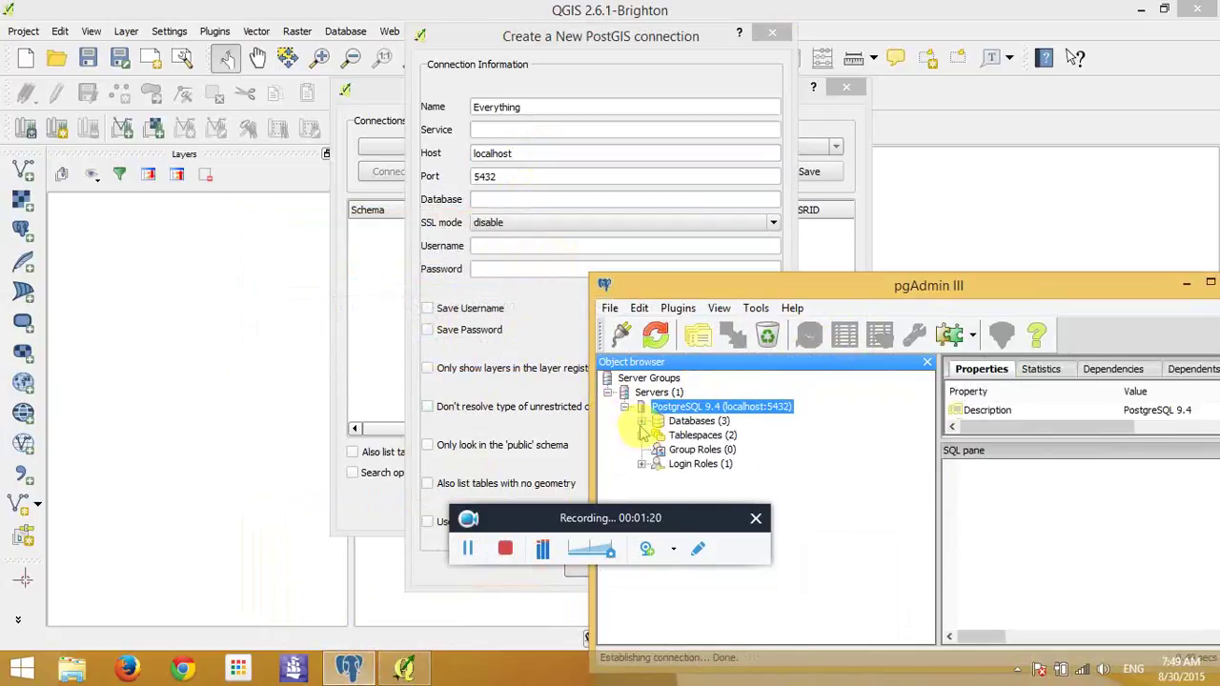
- Expand the server's databases to inspect data and dad, then return to the QGIS form
{"action": "left_click", "coordinate": [641, 421]}
{"action": "left_click", "coordinate": [686, 449]}
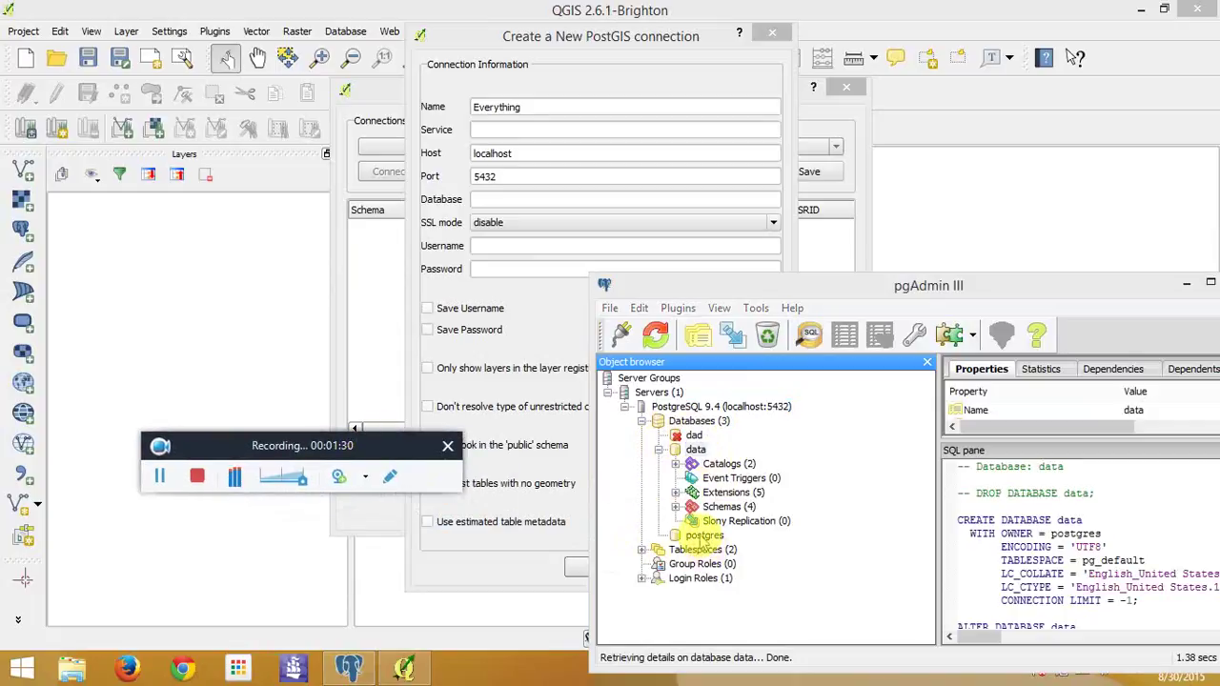
{"action": "left_click", "coordinate": [694, 434]}
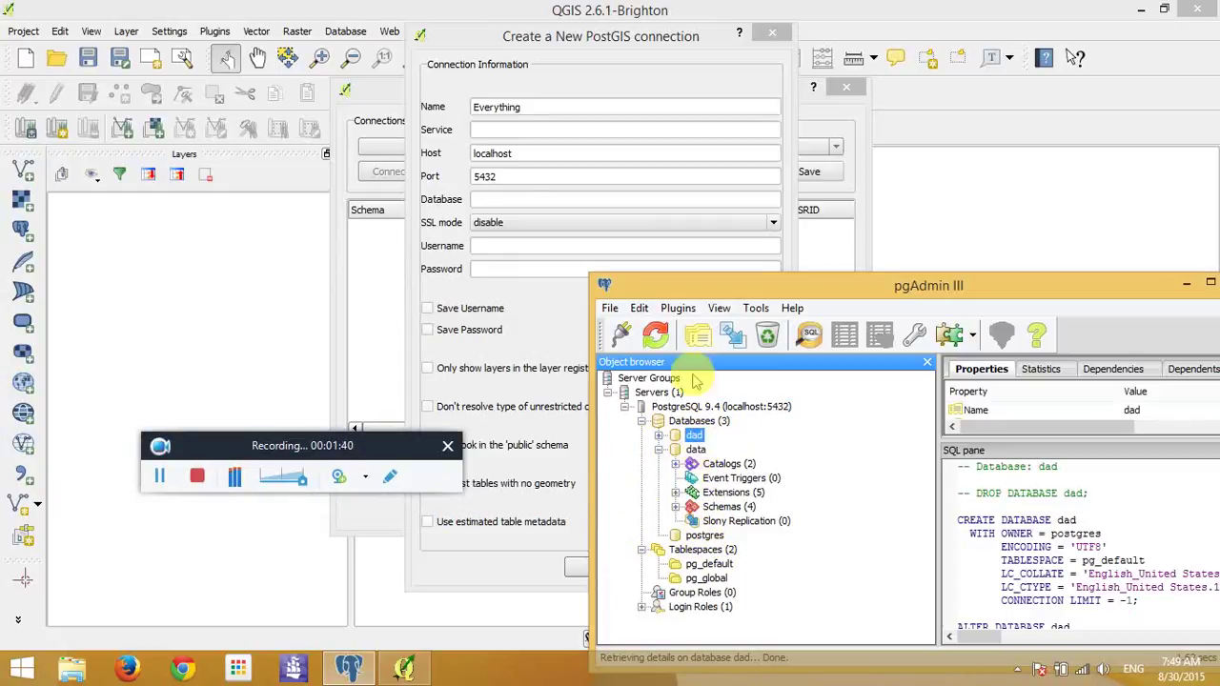
{"action": "left_click", "coordinate": [530, 198]}
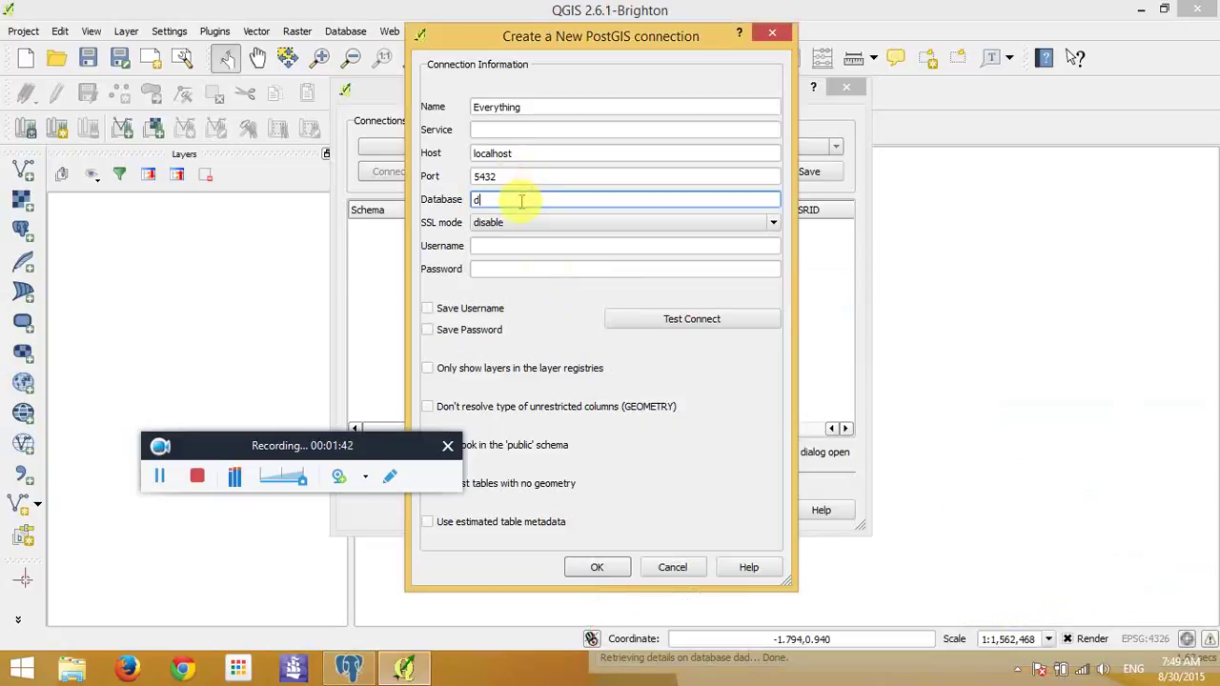
- Enter the database username and password in the connection form, moving pgAdmin out of the way
{"action": "left_click", "coordinate": [532, 247]}
{"action": "left_click", "coordinate": [486, 266]}
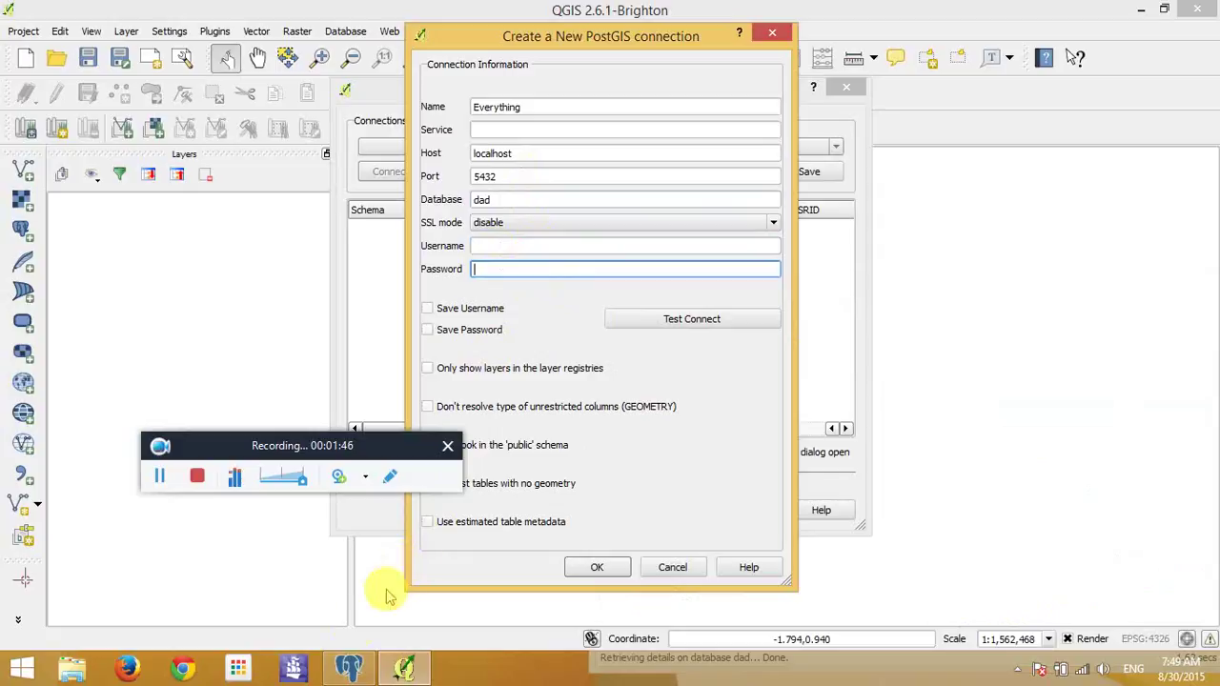
{"action": "left_click", "coordinate": [349, 667]}
{"action": "left_click_drag", "start_coordinate": [654, 282], "coordinate": [551, 90]}
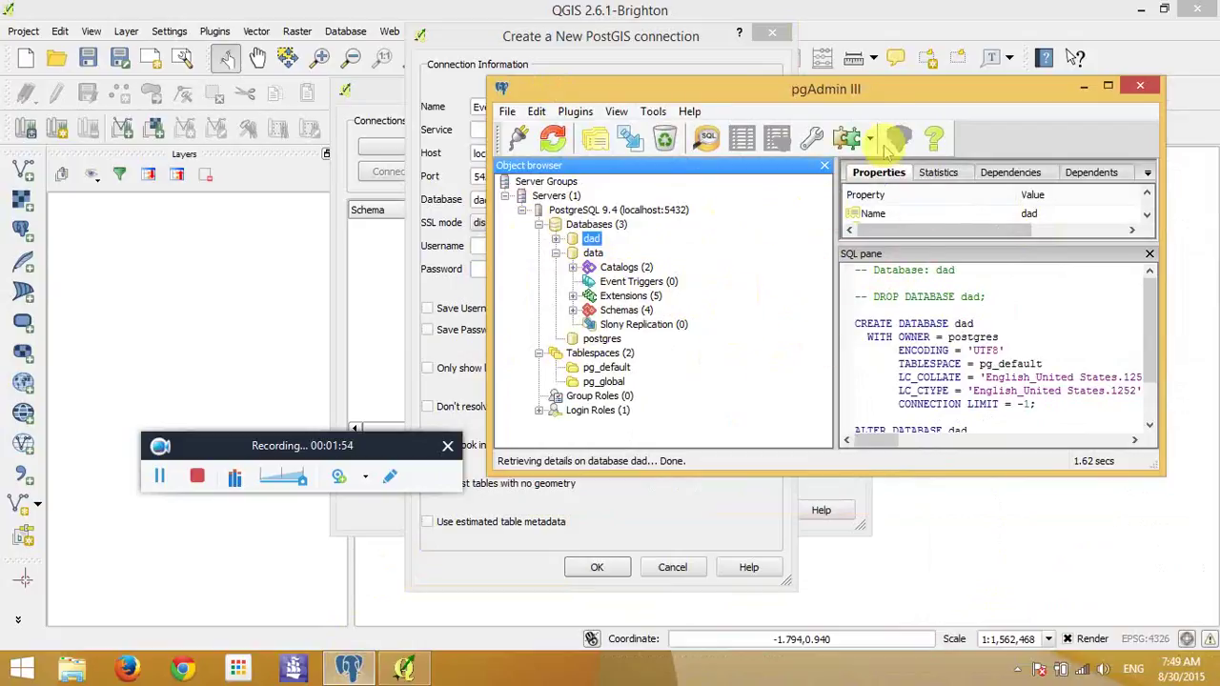
{"action": "left_click_drag", "start_coordinate": [885, 90], "coordinate": [829, 588]}
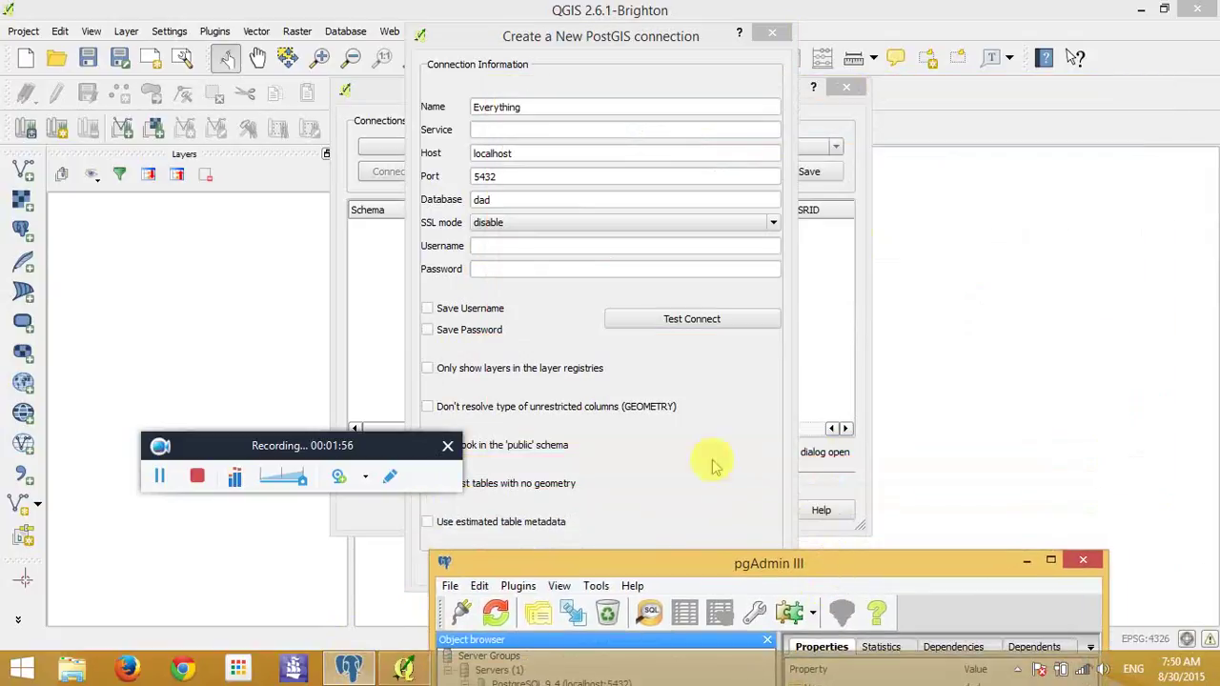
{"action": "left_click", "coordinate": [589, 245]}
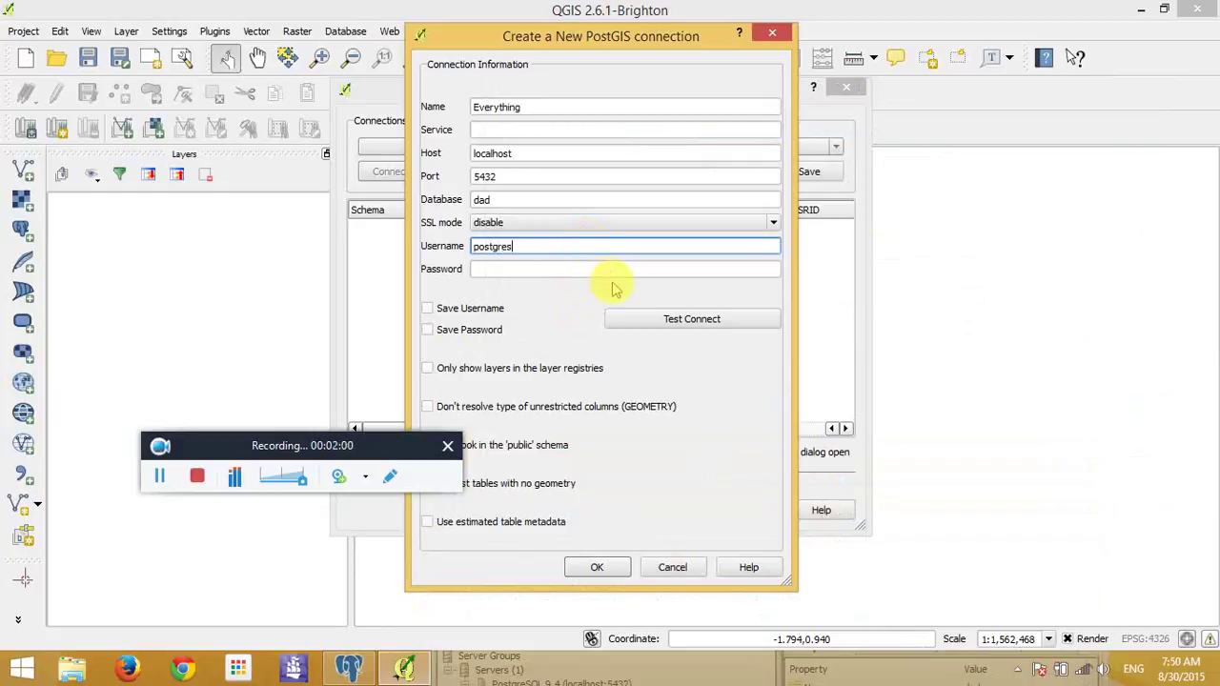
{"action": "left_click", "coordinate": [612, 267]}
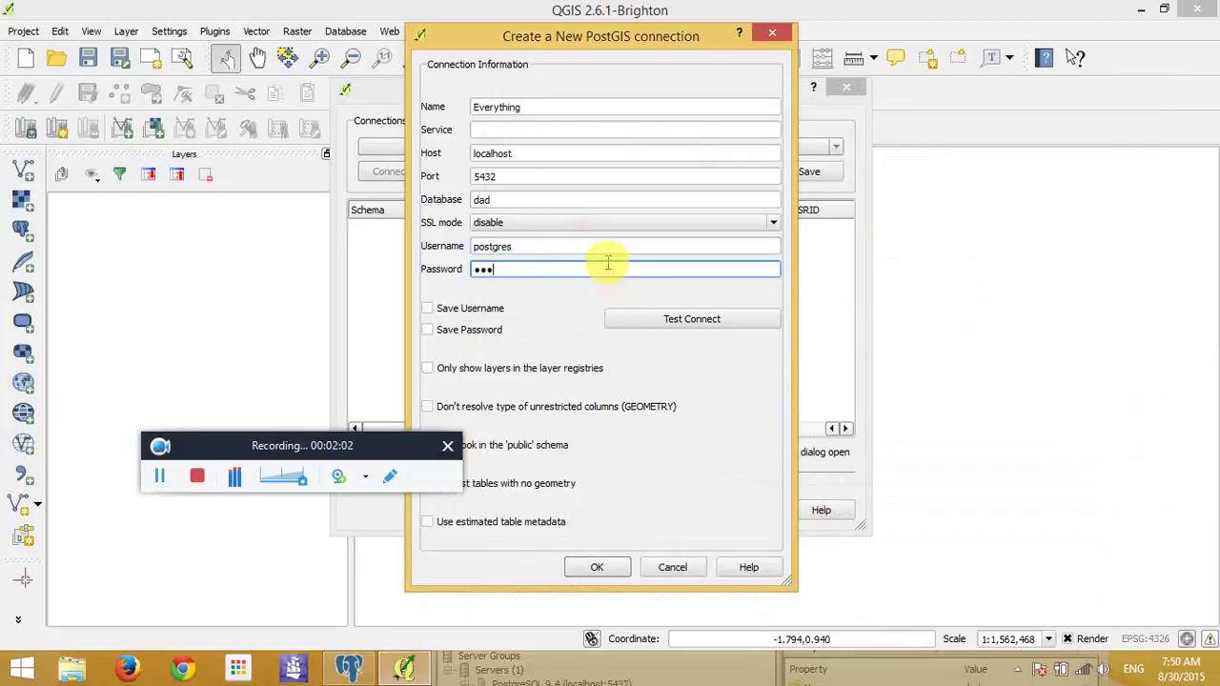
{"action": "type", "text": "1234"}
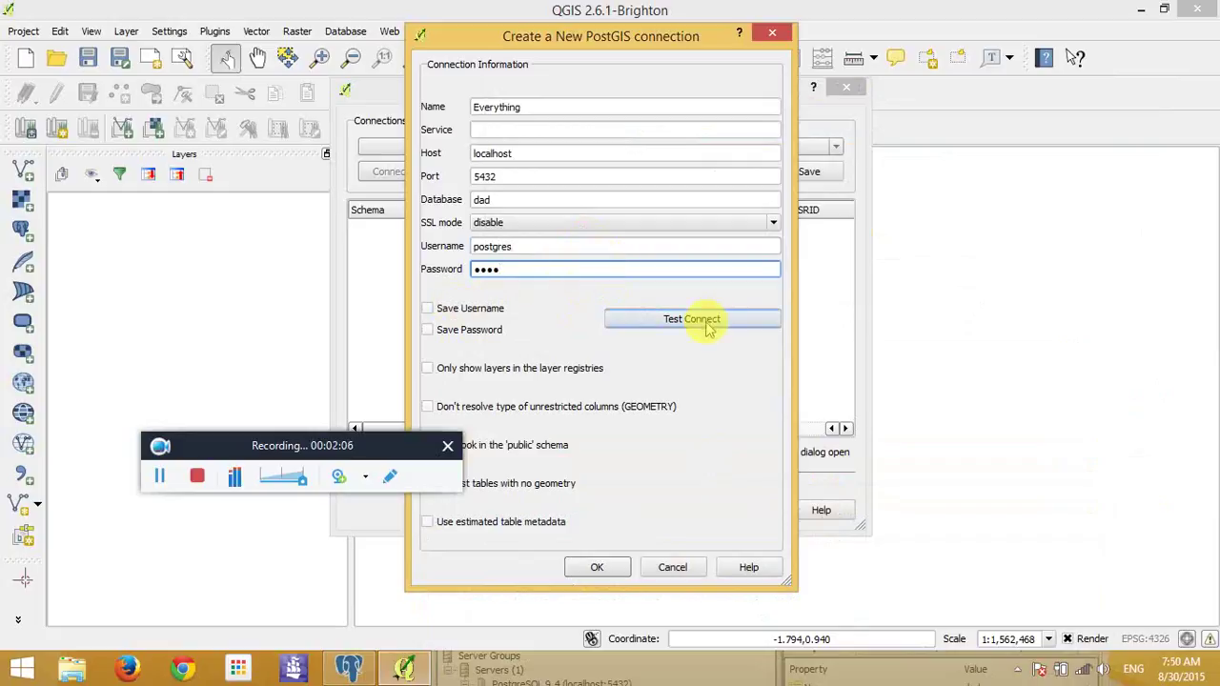
- Test the connection to dad, save it with stored credentials, and accept the password warning
{"action": "left_click", "coordinate": [707, 331]}
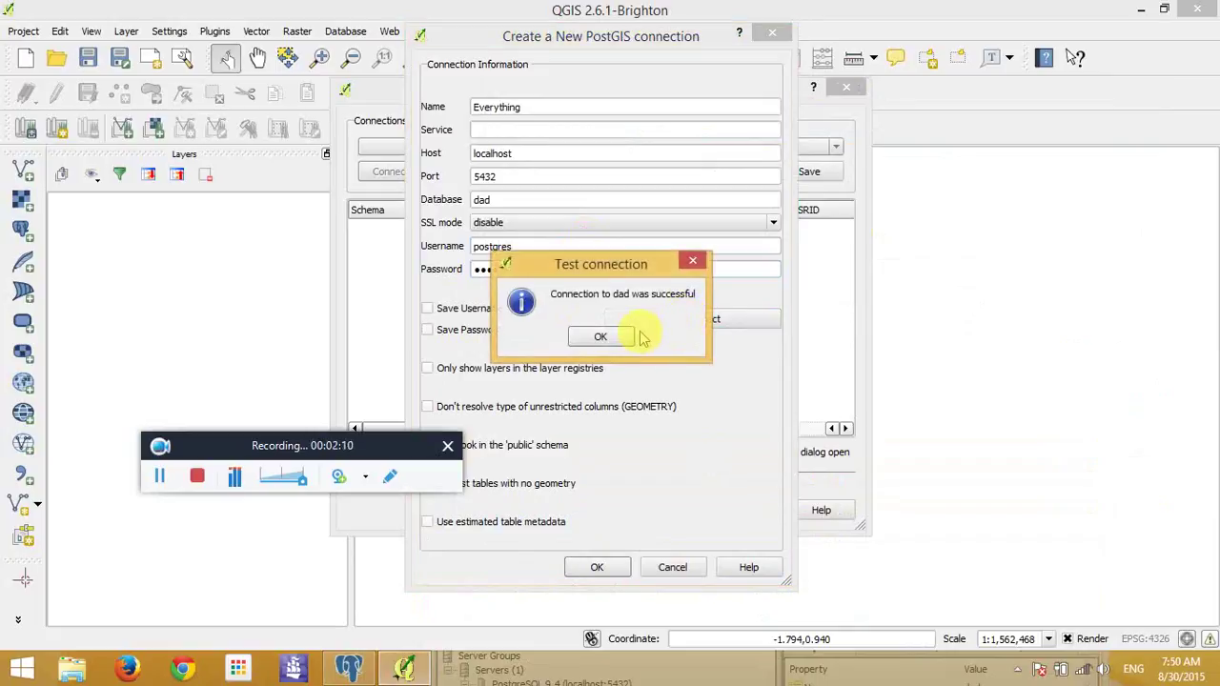
{"action": "left_click", "coordinate": [621, 337]}
{"action": "left_click", "coordinate": [492, 313]}
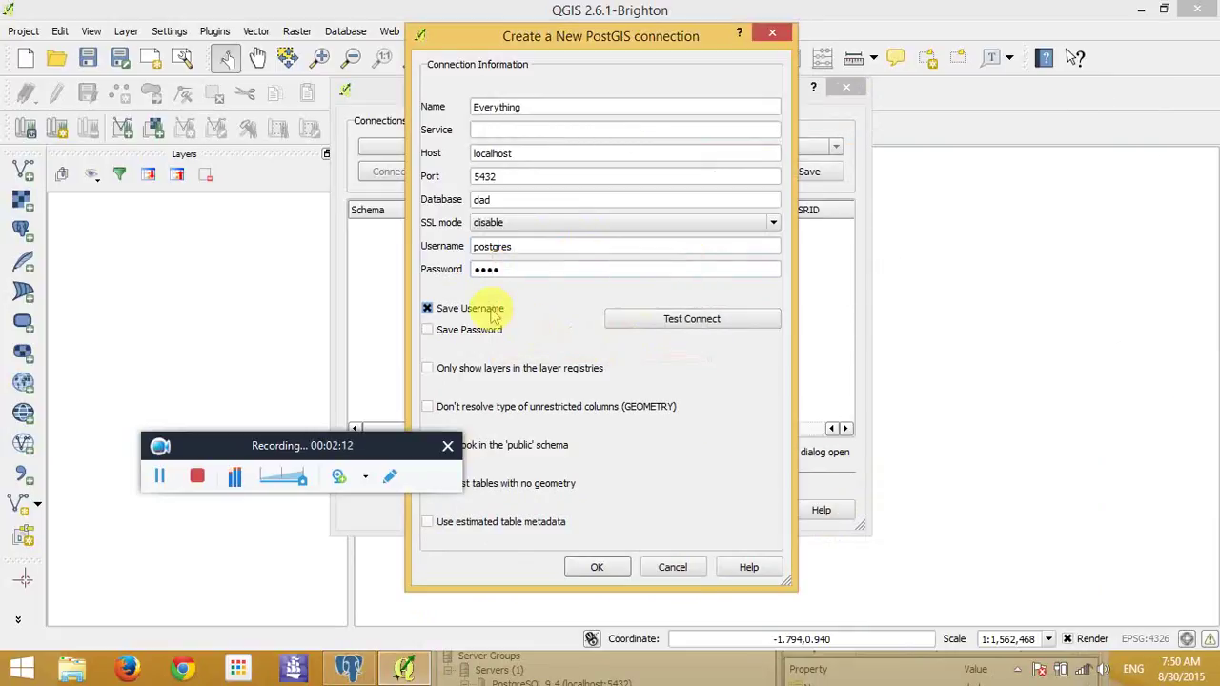
{"action": "left_click", "coordinate": [596, 569]}
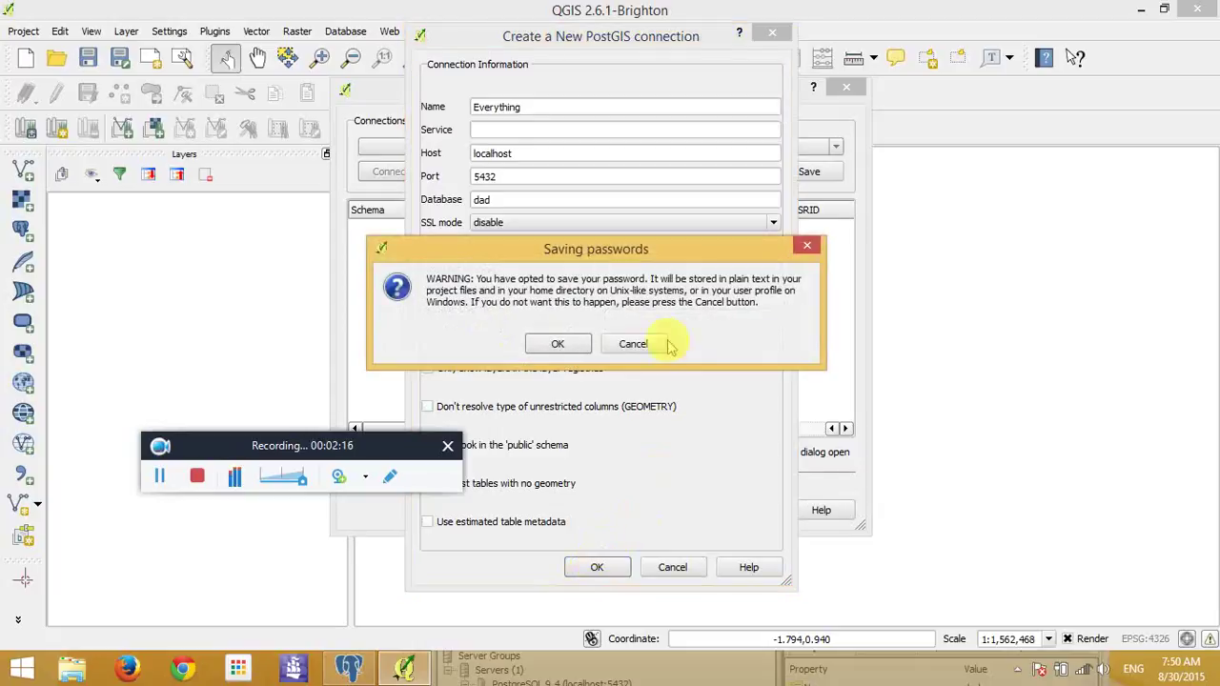
{"action": "left_click", "coordinate": [568, 347]}
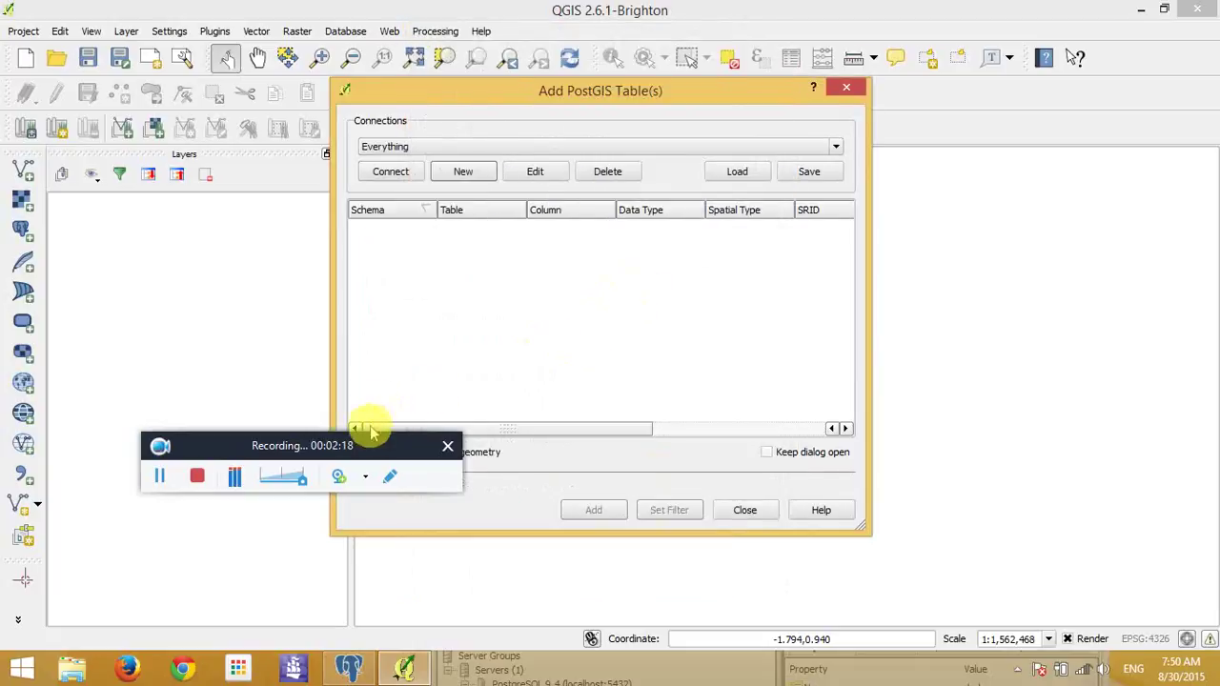
- Connect to Everything, expand the public and tiger schemas, then bring pgAdmin III forward
{"action": "left_click_drag", "start_coordinate": [372, 445], "coordinate": [1106, 303]}
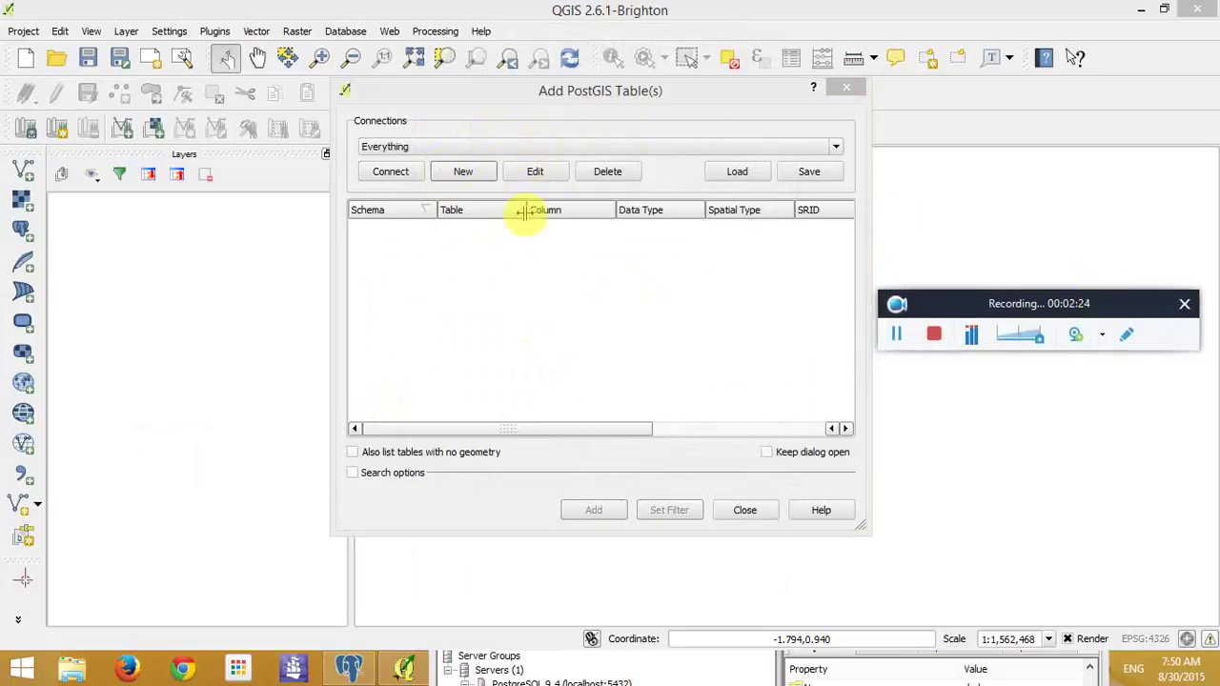
{"action": "left_click", "coordinate": [400, 178]}
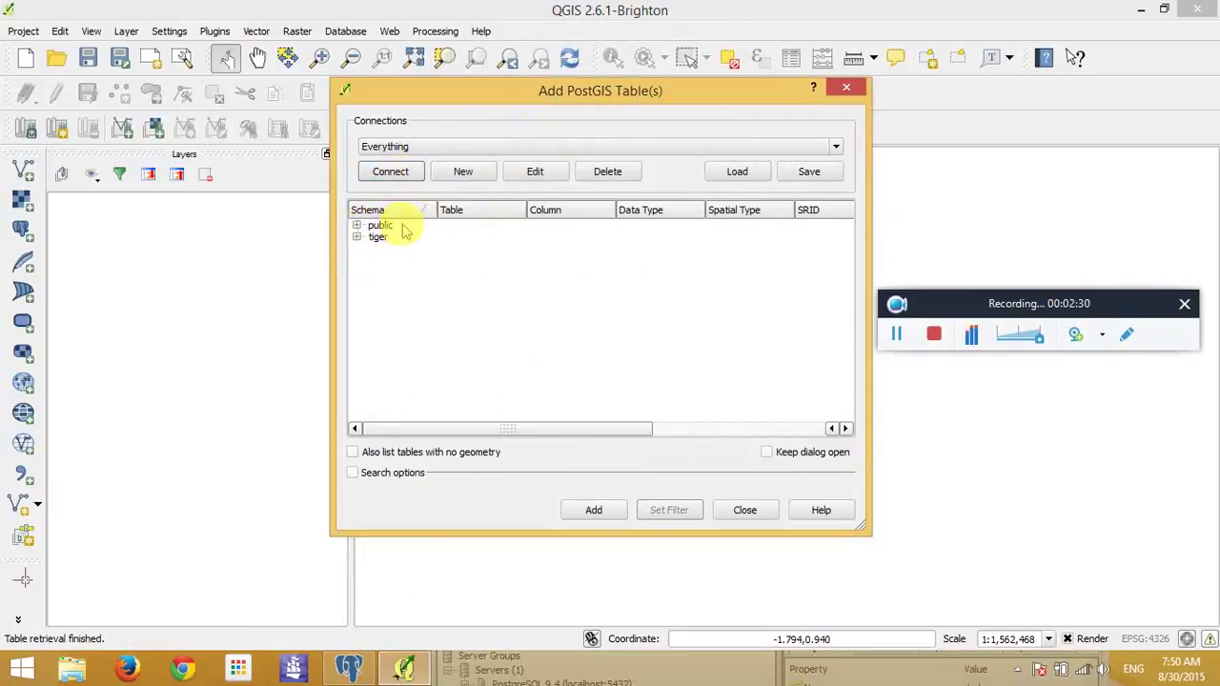
{"action": "left_click", "coordinate": [358, 226]}
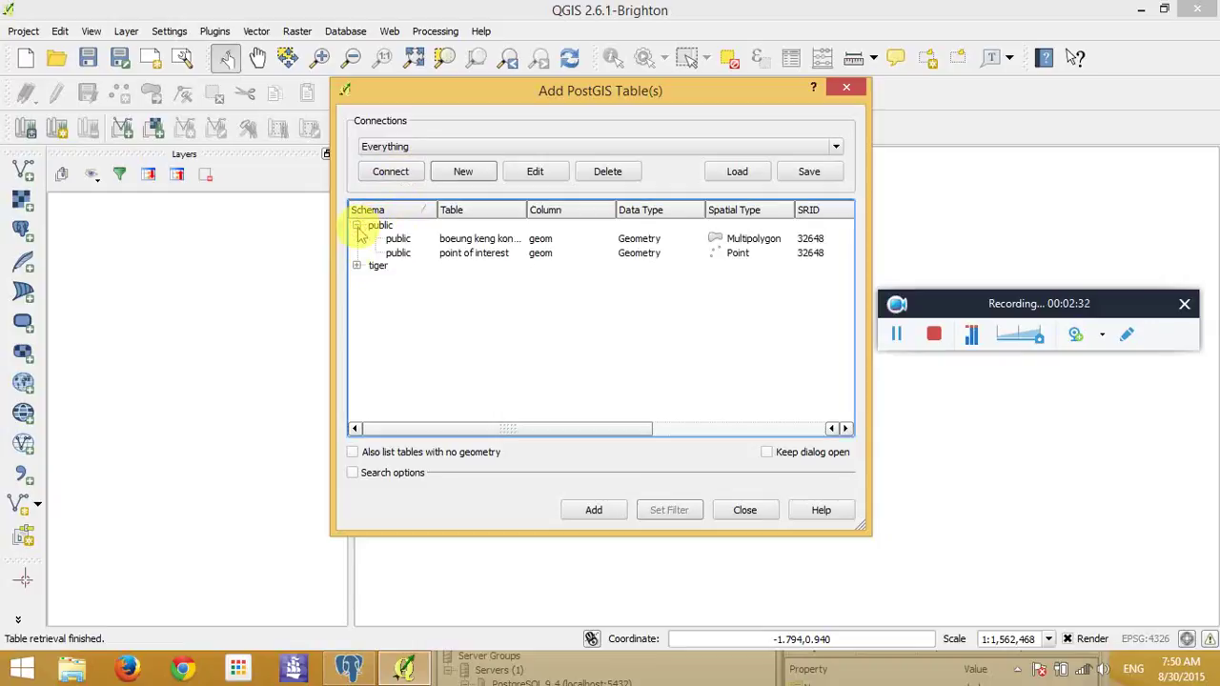
{"action": "left_click", "coordinate": [357, 264]}
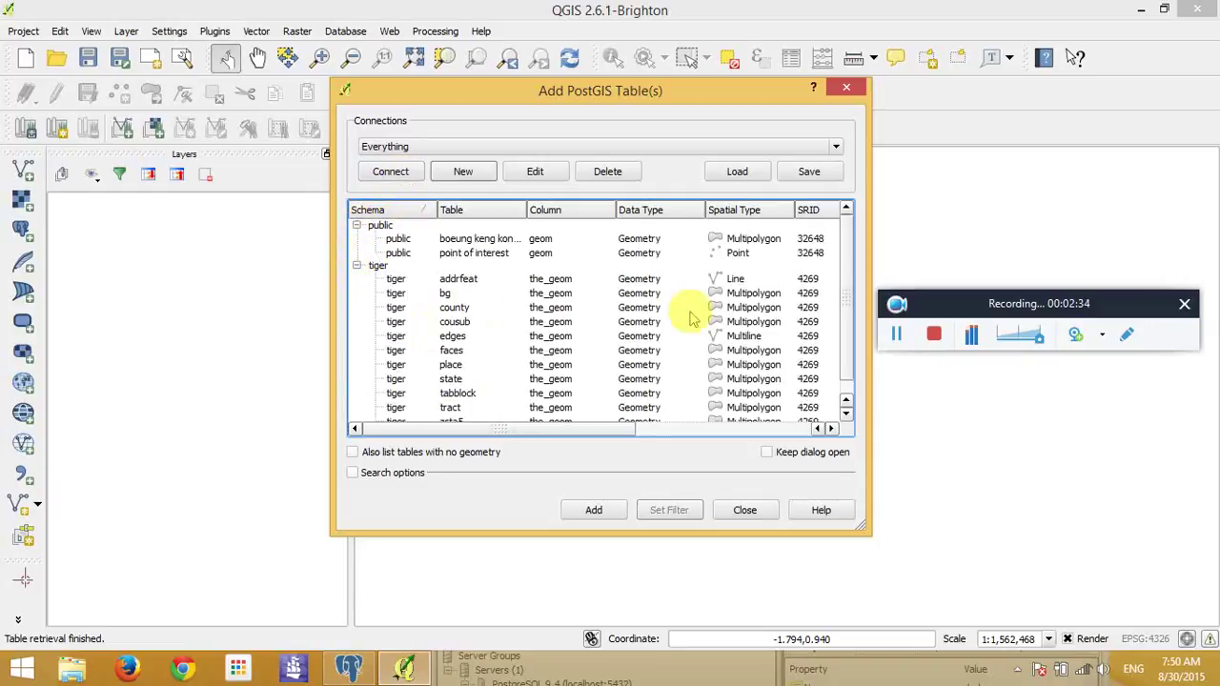
{"action": "scroll", "coordinate": [843, 286], "scroll_direction": "down", "scroll_amount": 1}
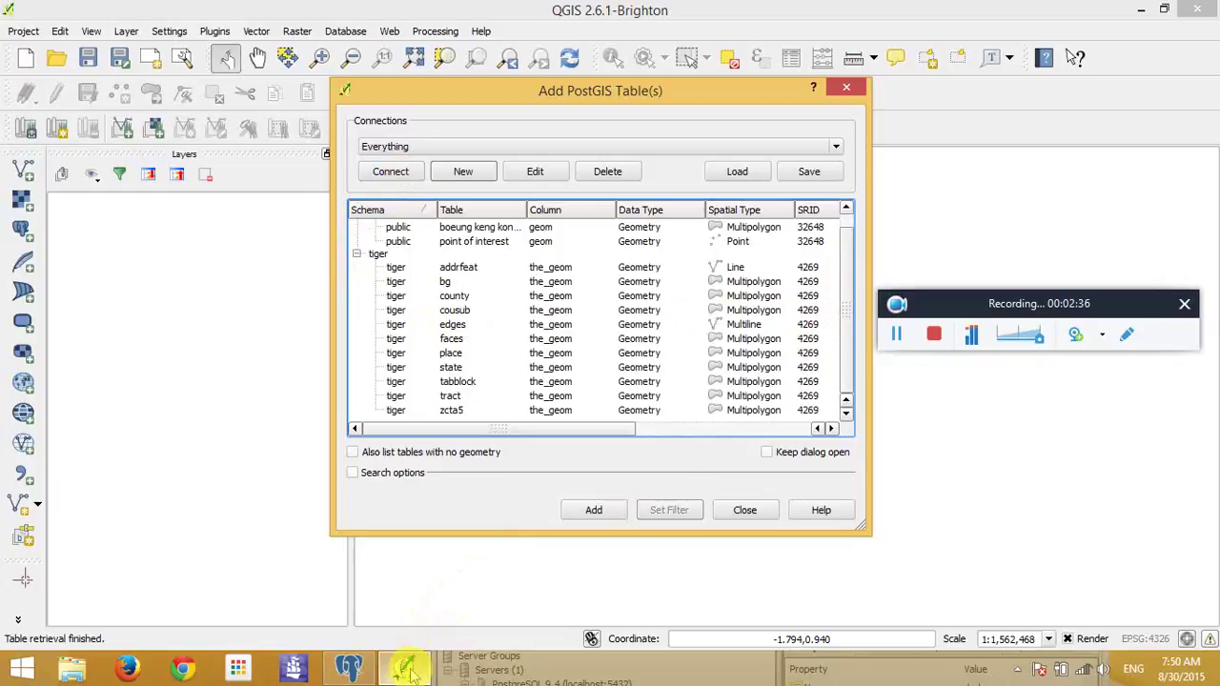
{"action": "left_click", "coordinate": [349, 667]}
- Expand dad's Schemas in pgAdmin to view public and tiger, then move the window aside
{"action": "left_click_drag", "start_coordinate": [642, 564], "coordinate": [587, 17]}
{"action": "left_click", "coordinate": [444, 167]}
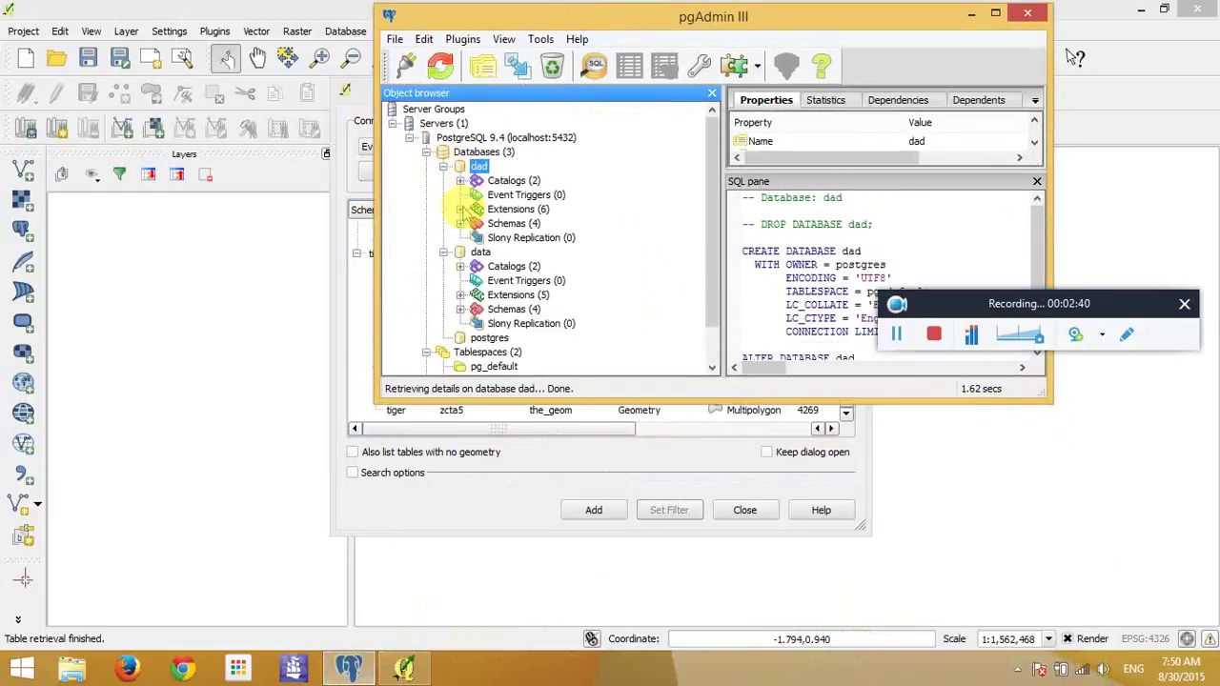
{"action": "left_click", "coordinate": [461, 224]}
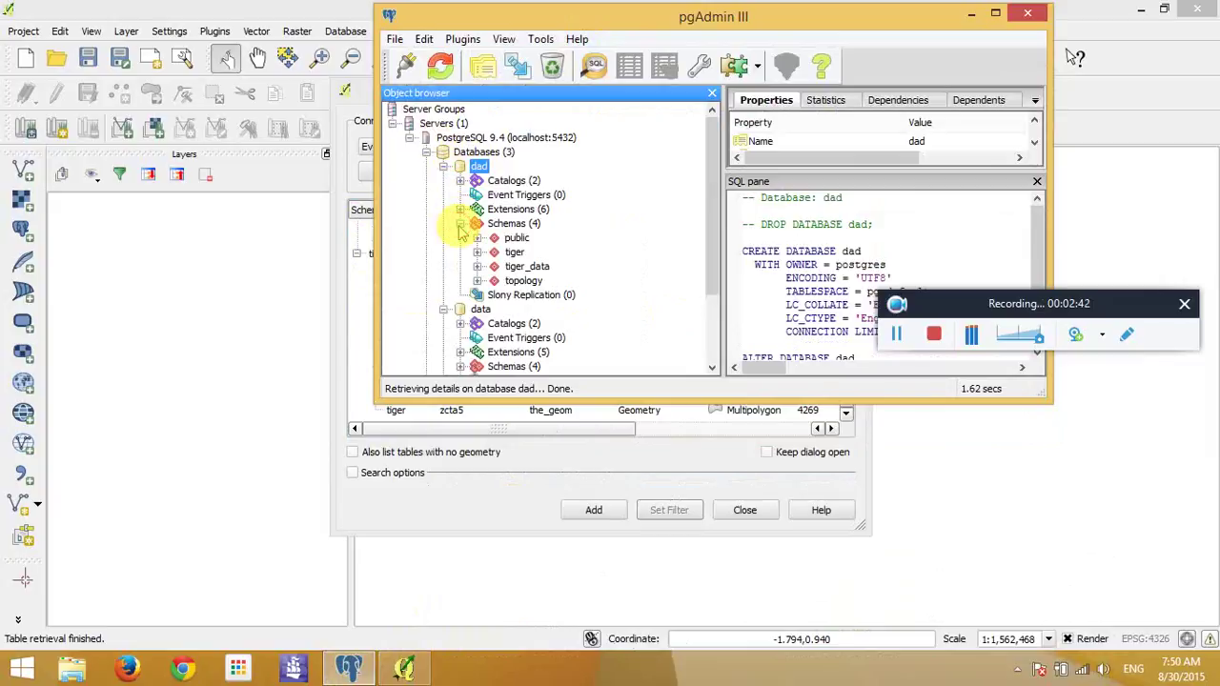
{"action": "left_click", "coordinate": [516, 239]}
{"action": "left_click", "coordinate": [514, 253]}
{"action": "left_click_drag", "start_coordinate": [651, 24], "coordinate": [188, 526]}
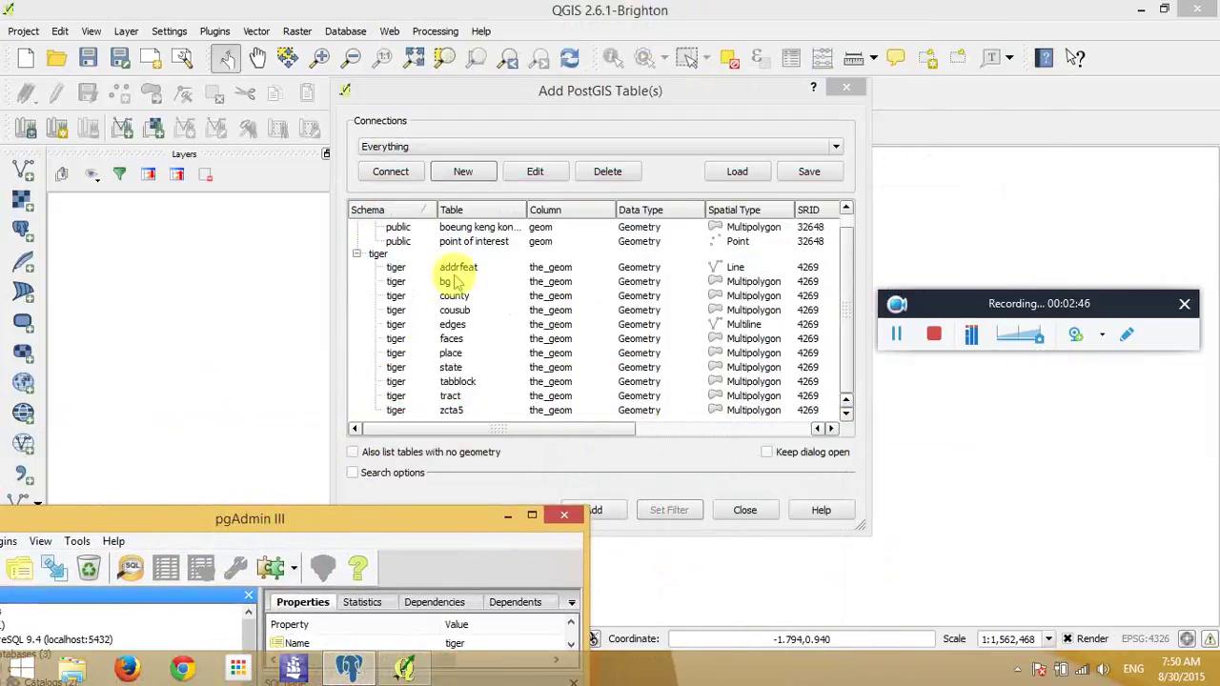
{"action": "left_click_drag", "start_coordinate": [422, 511], "coordinate": [679, 504]}
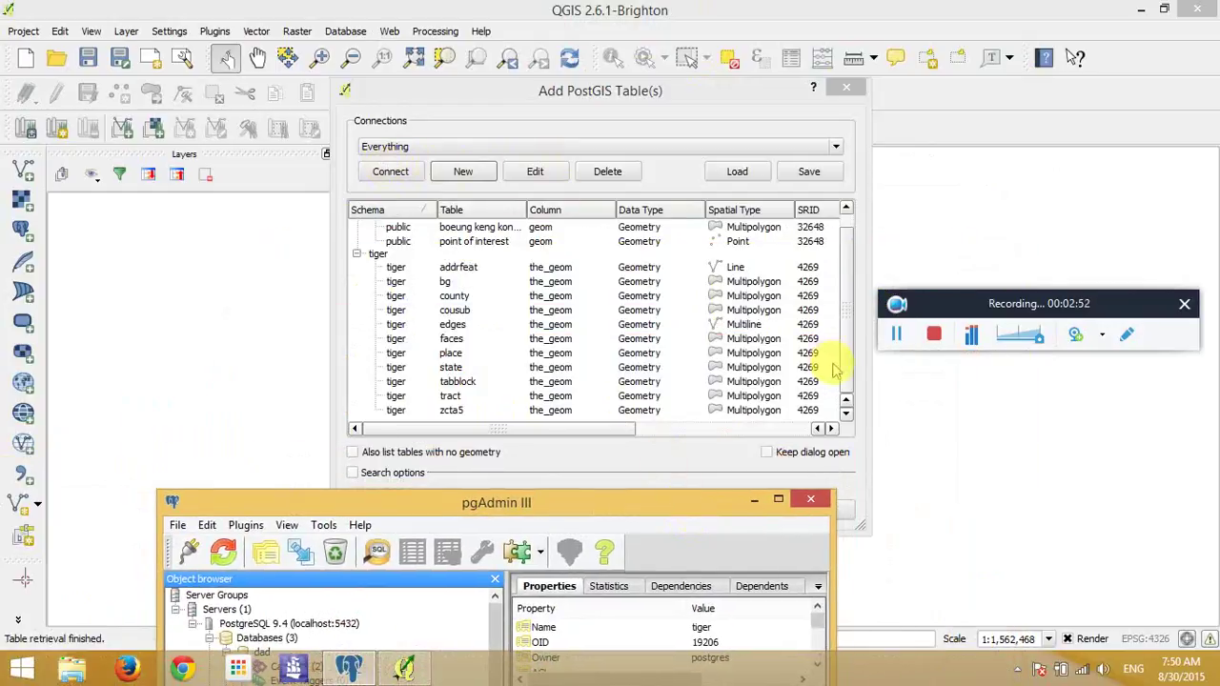
- Select the boeung keng kong mouy multipolygon table under the public schema
{"action": "left_click", "coordinate": [845, 303]}
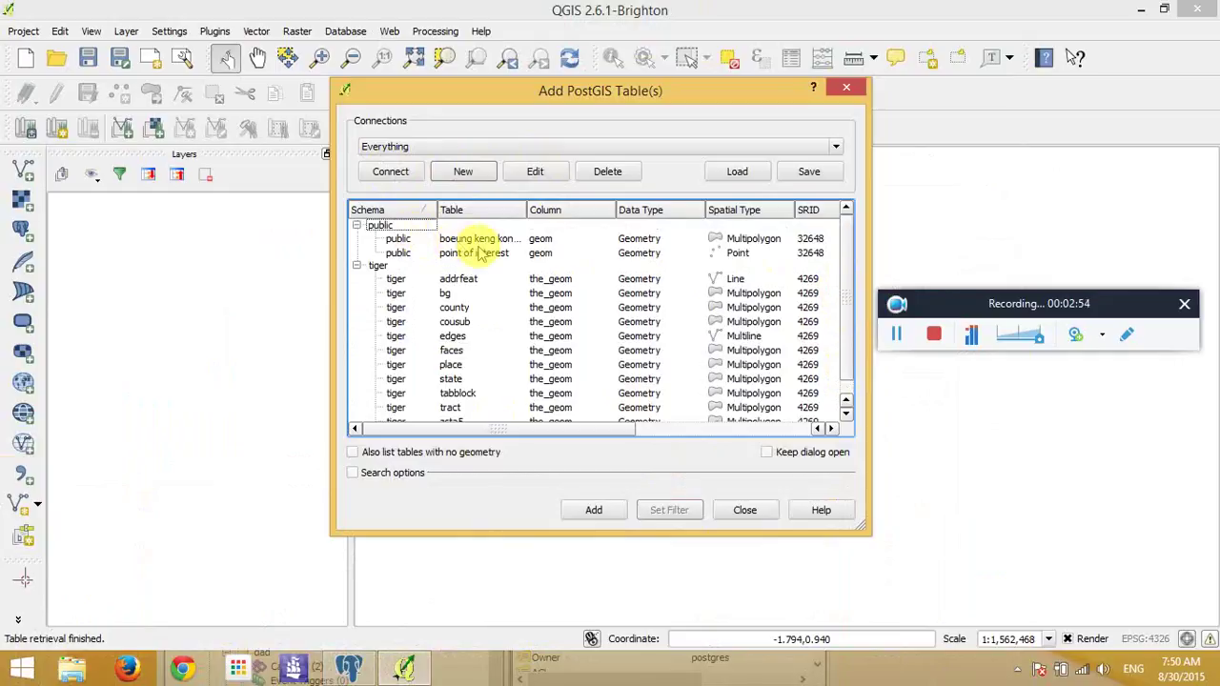
{"action": "left_click", "coordinate": [510, 240]}
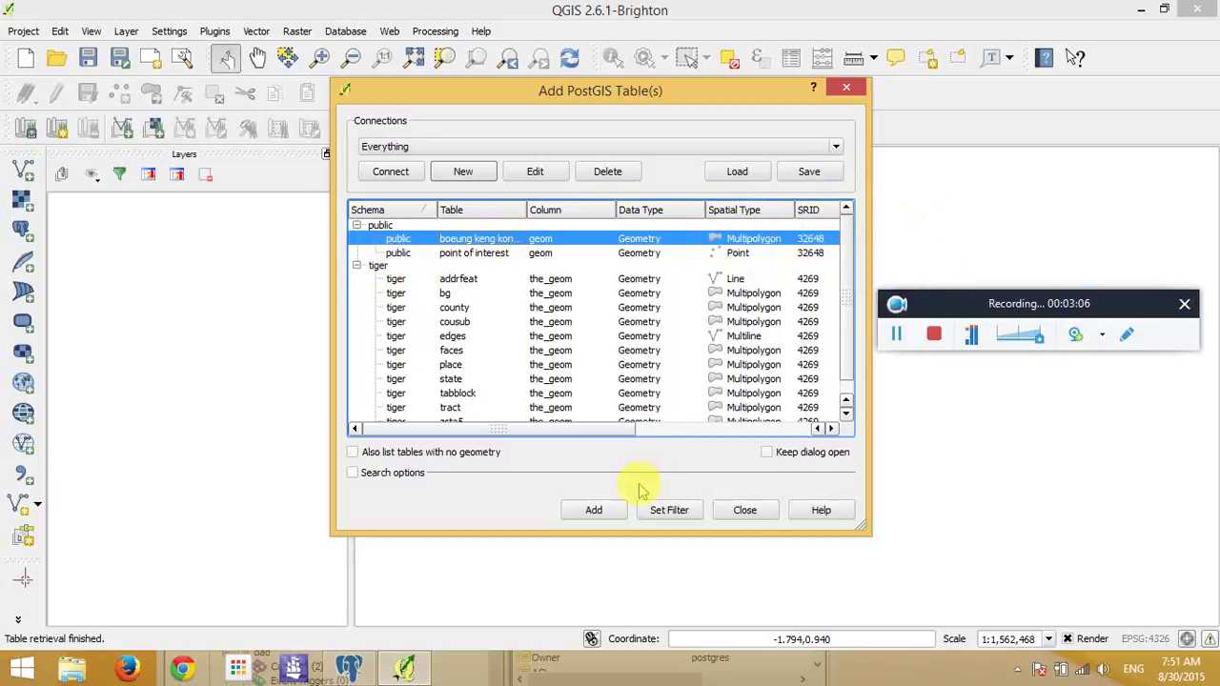
- Add the boeung keng kong mouy table as a layer and pan and zoom to its parcels
{"action": "left_click", "coordinate": [601, 508]}
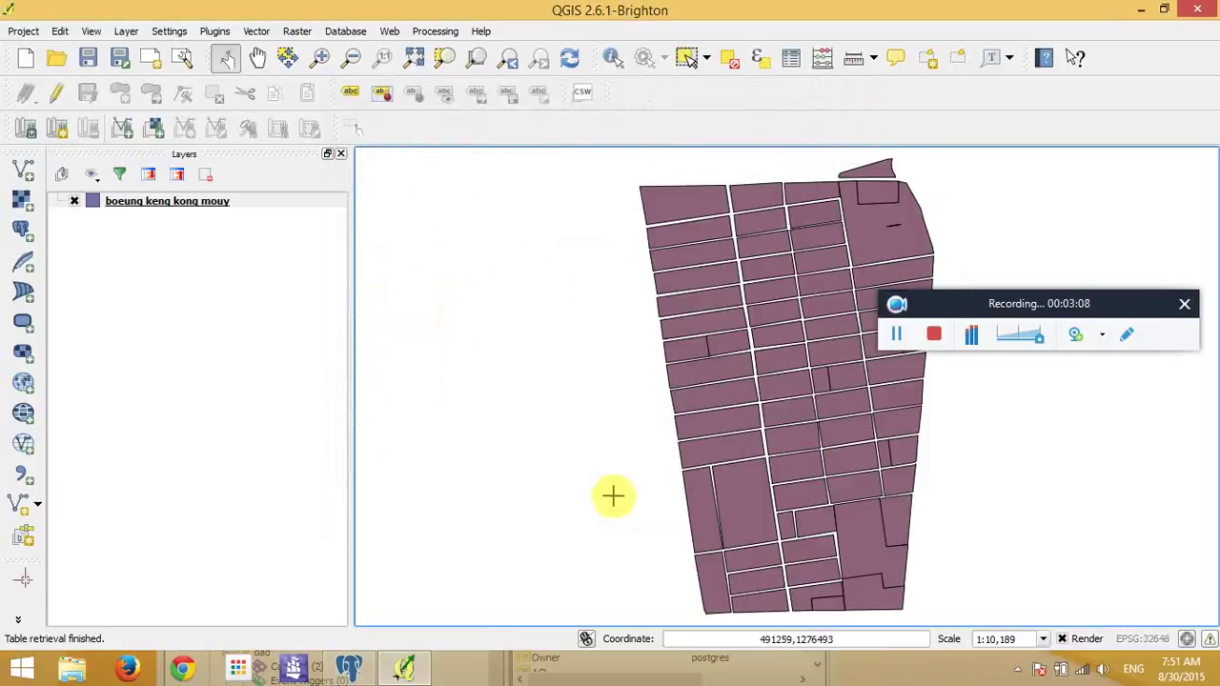
{"action": "scroll", "coordinate": [667, 339], "scroll_direction": "down", "scroll_amount": 3}
{"action": "scroll", "coordinate": [686, 347], "scroll_direction": "up", "scroll_amount": 3}
{"action": "left_click_drag", "start_coordinate": [701, 354], "coordinate": [401, 337]}
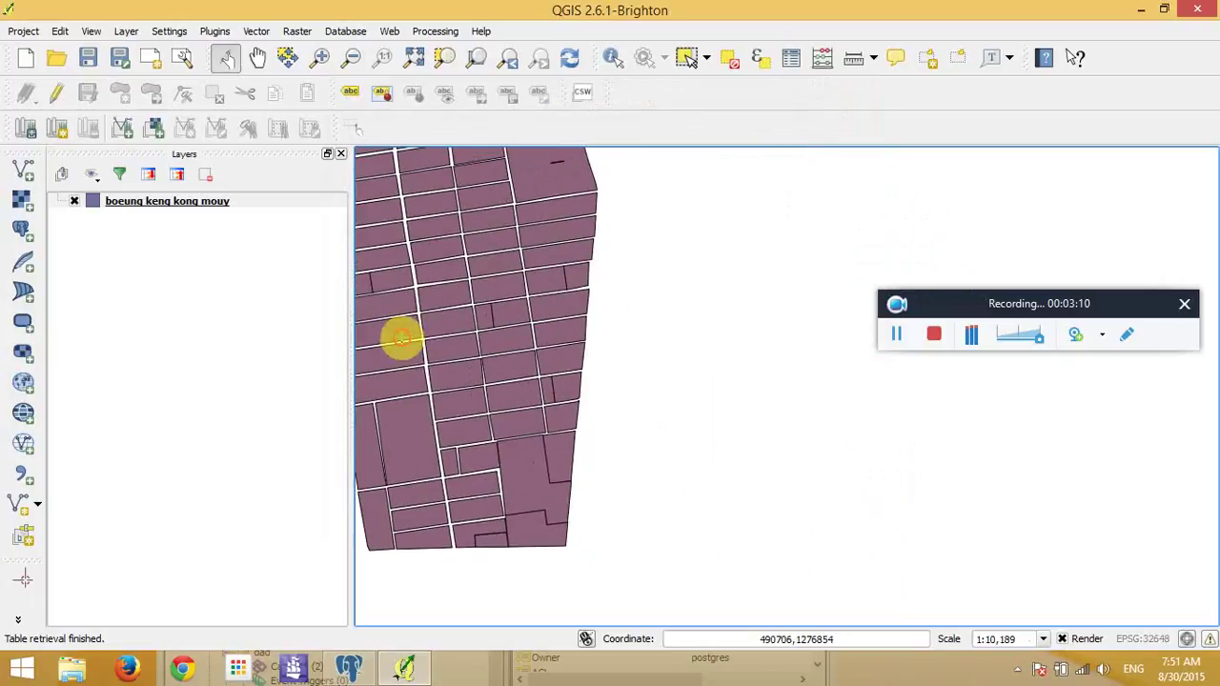
{"action": "scroll", "coordinate": [533, 381], "scroll_direction": "down", "scroll_amount": 2}
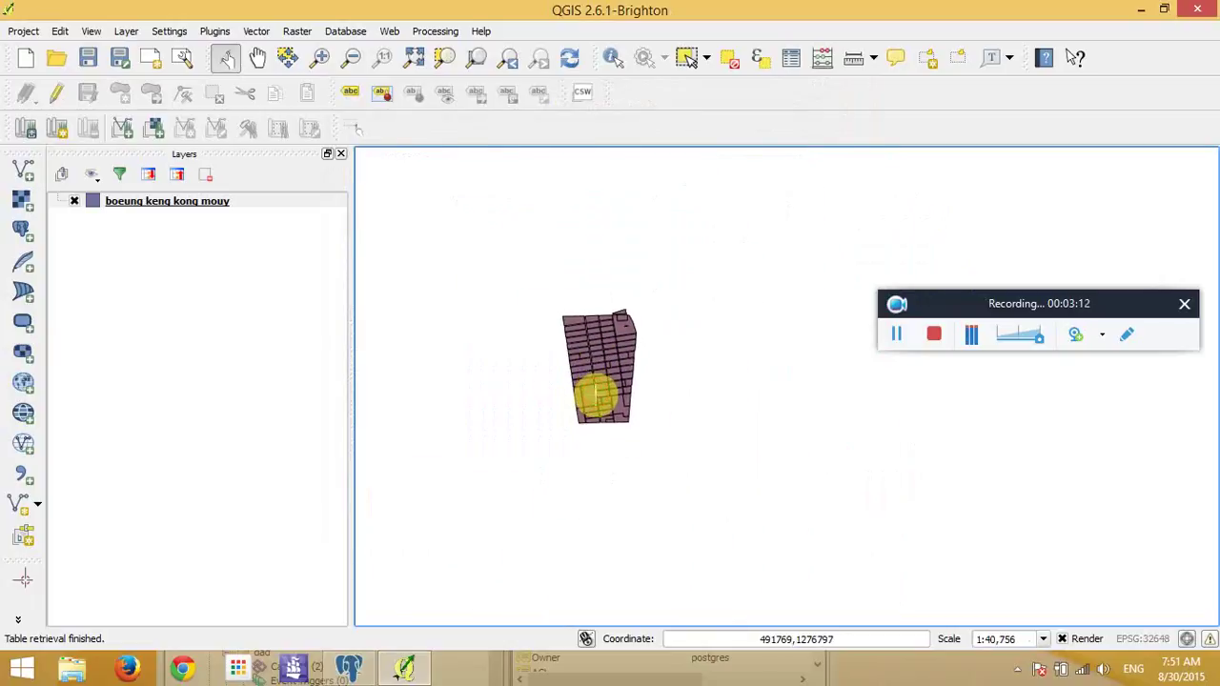
{"action": "scroll", "coordinate": [584, 353], "scroll_direction": "up", "scroll_amount": 3}
{"action": "scroll", "coordinate": [585, 351], "scroll_direction": "down", "scroll_amount": 1}
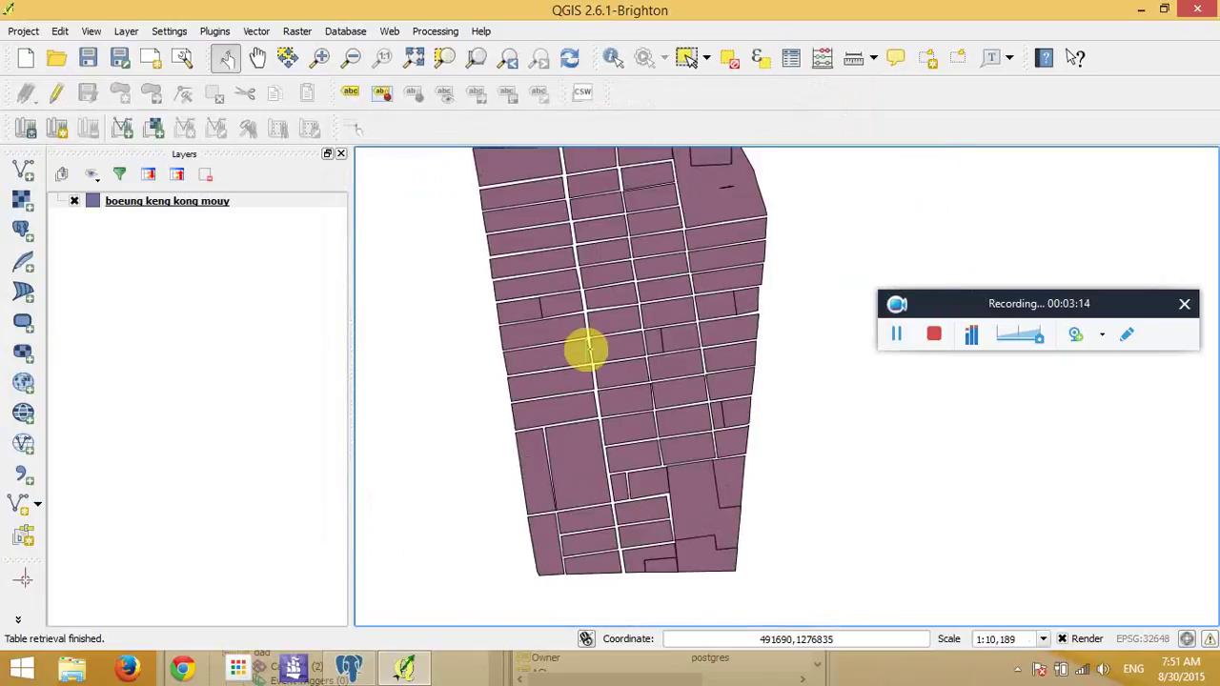